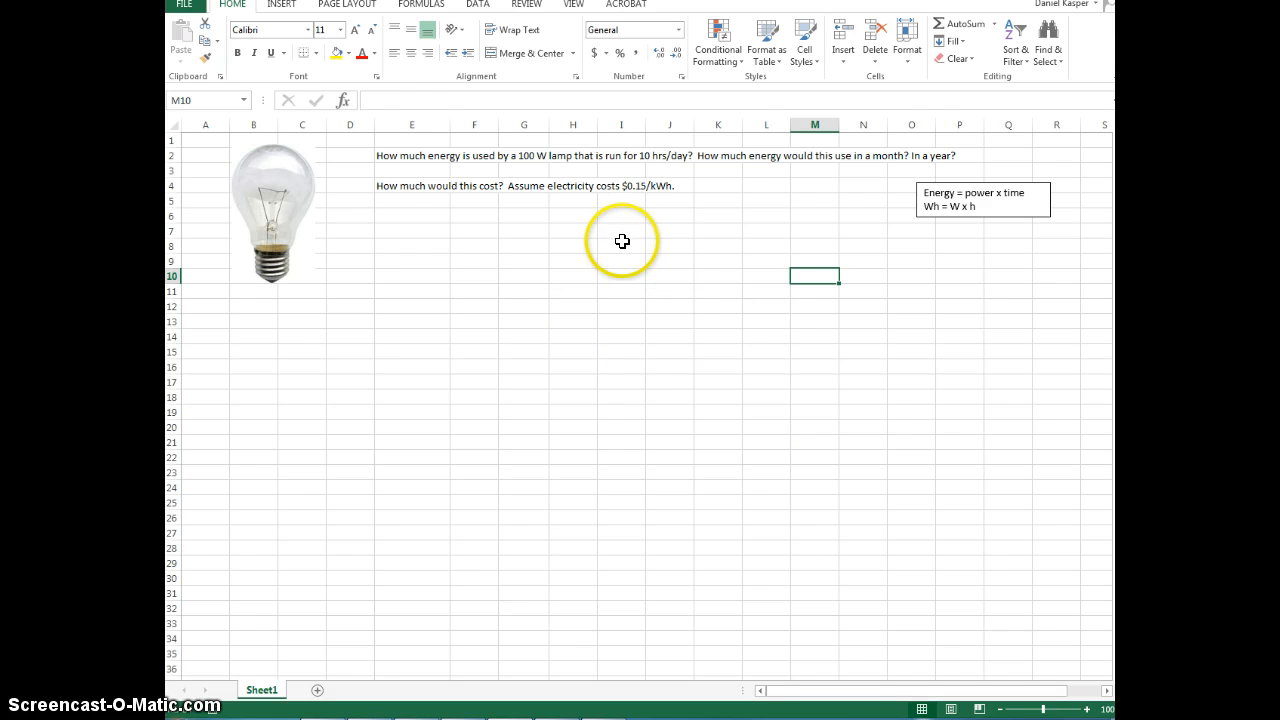
Review the lamp energy question, then enter the heading 'power use (W)' in E6
drag(407, 155, 958, 157)
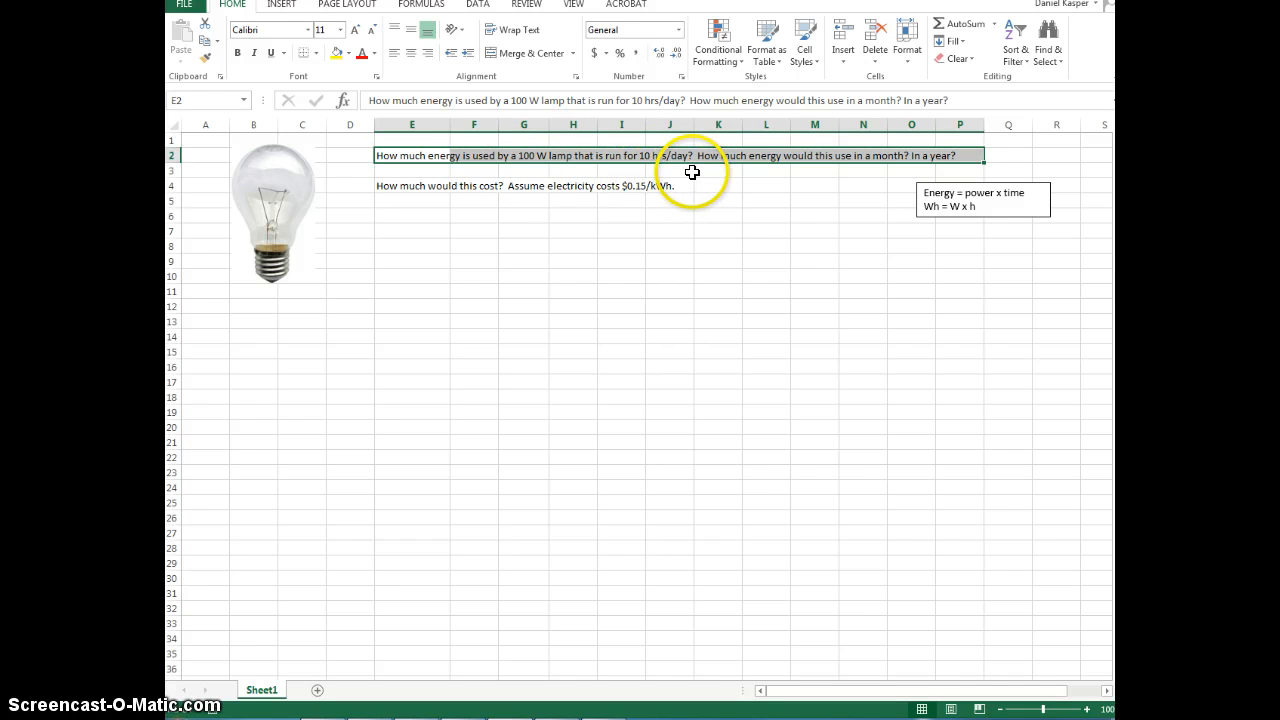
click(455, 262)
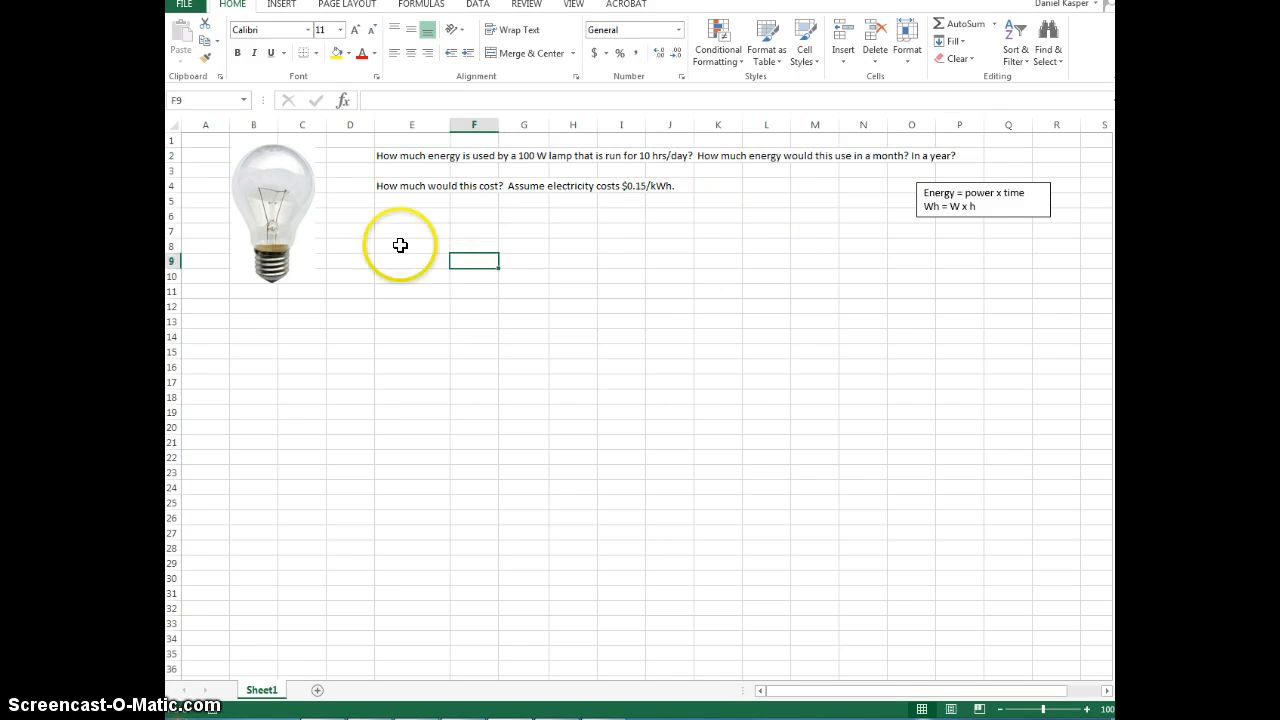
click(403, 216)
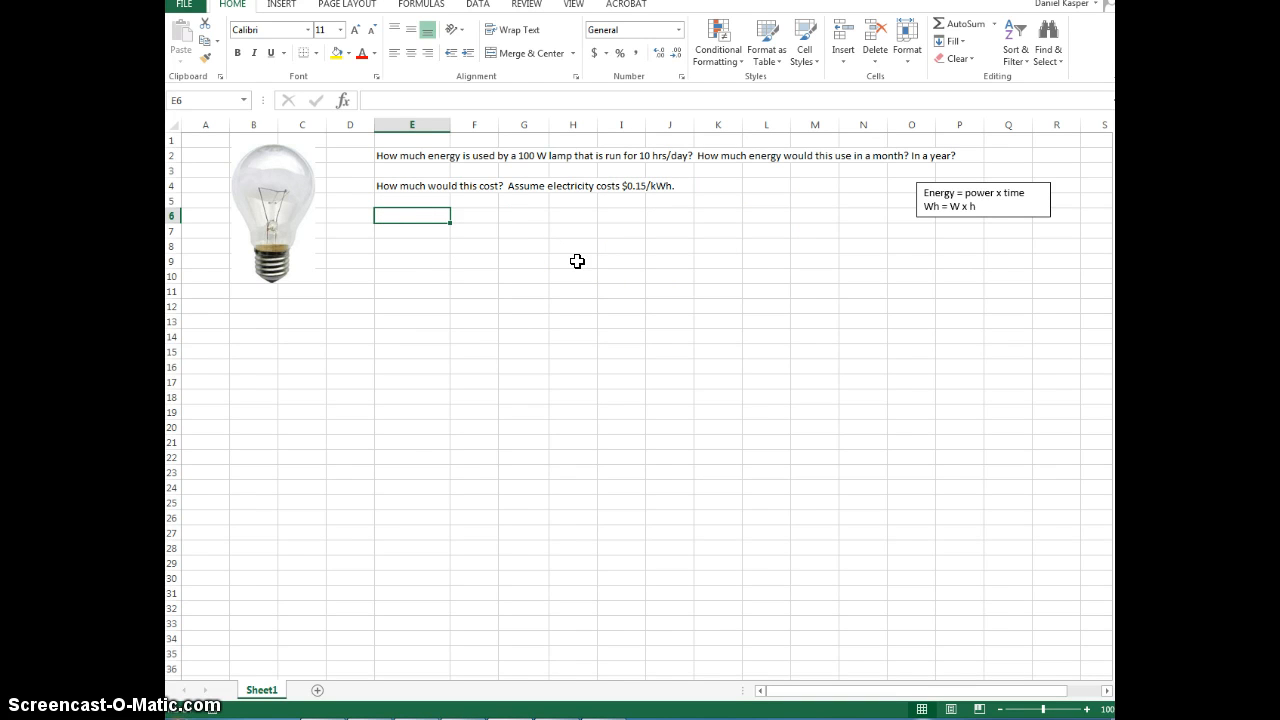
text(power use (W)
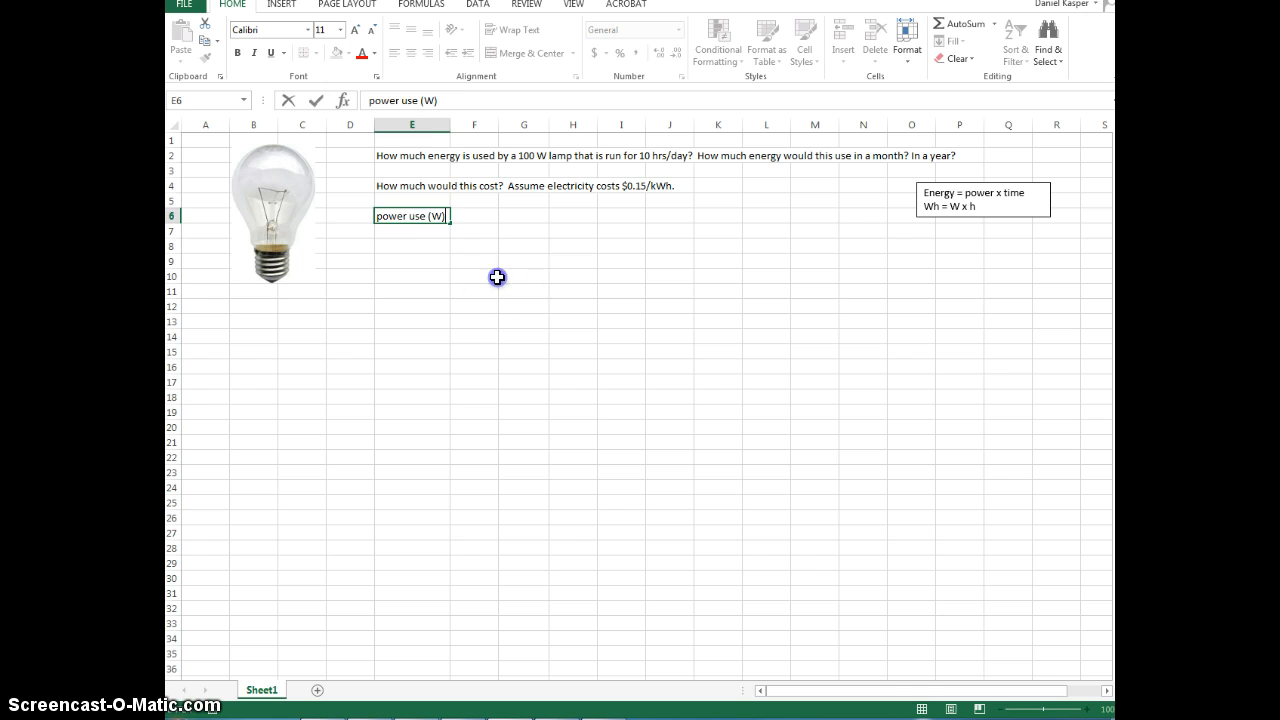
click(435, 216)
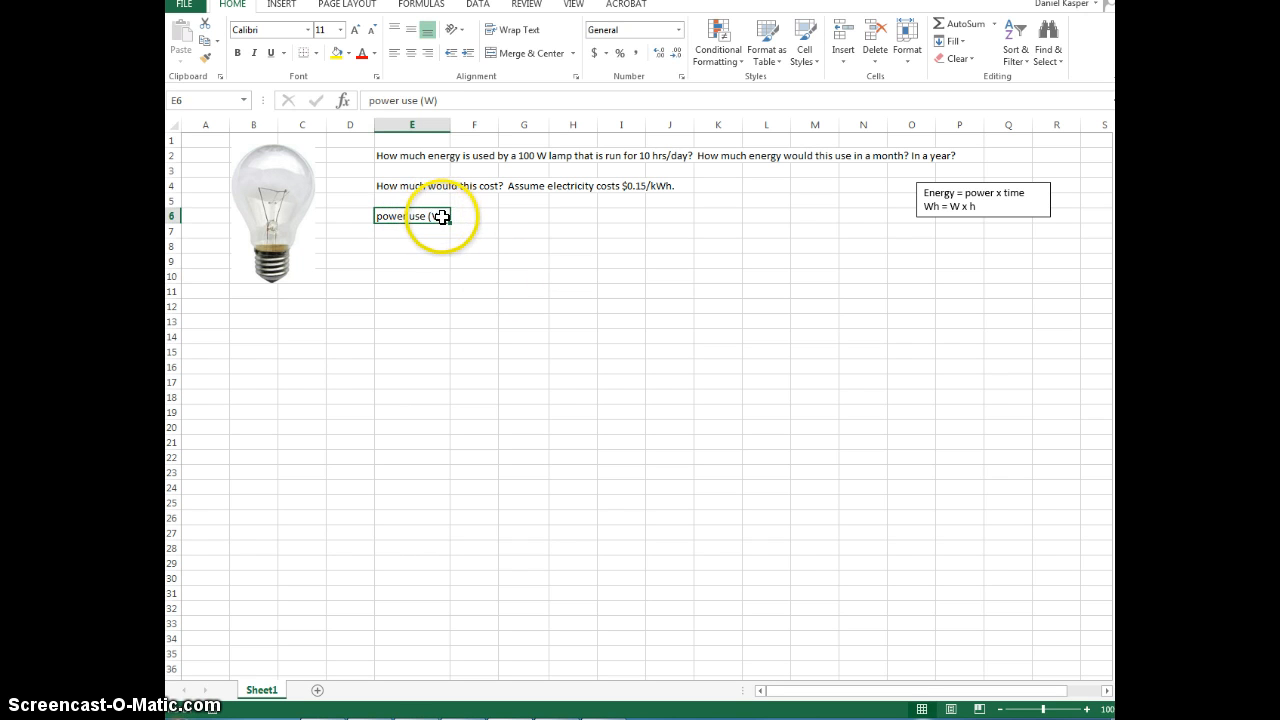
Enter 100 watts in E7 and move to F6, noting the power x time formula
click(412, 232)
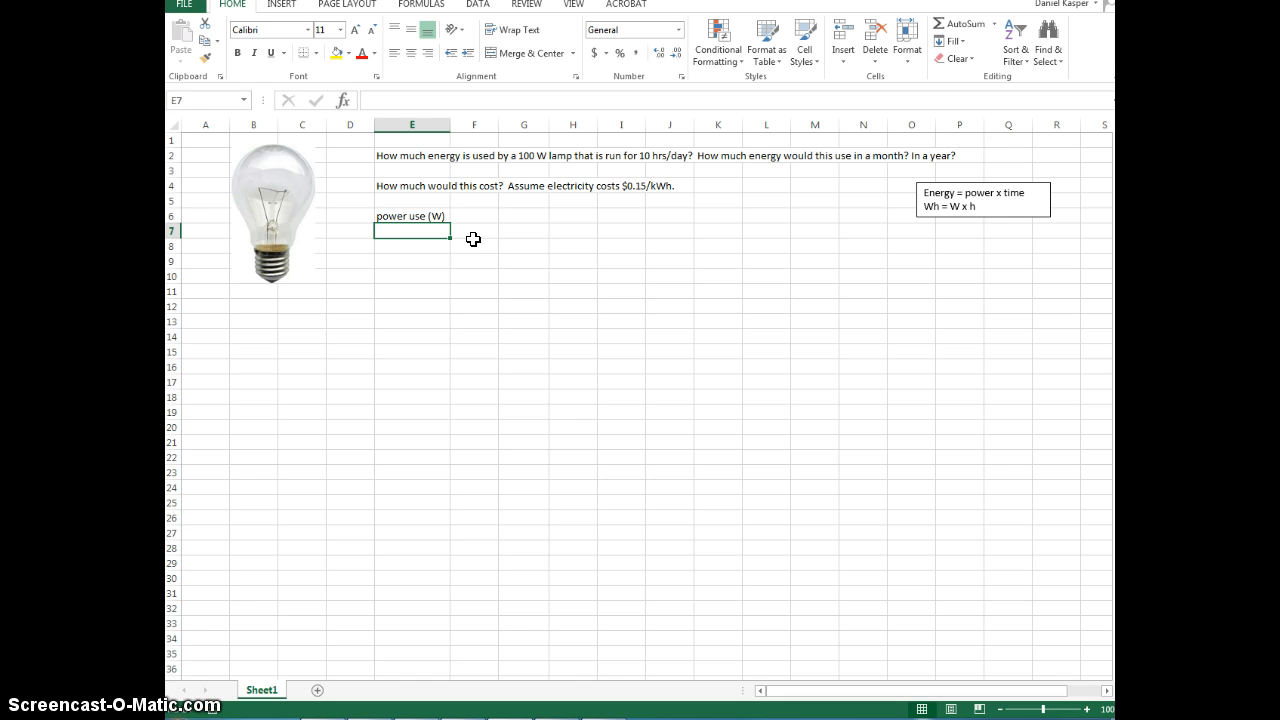
text(100)
key(Return)
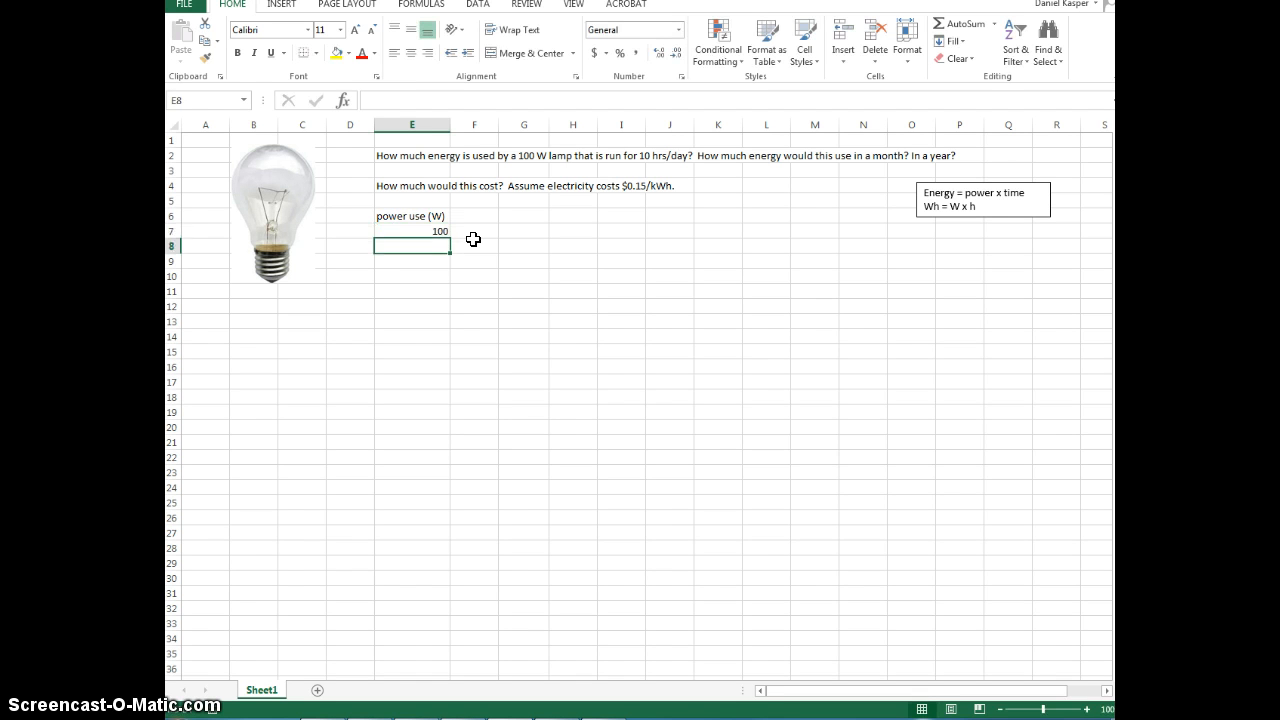
key(Up)
key(Up)
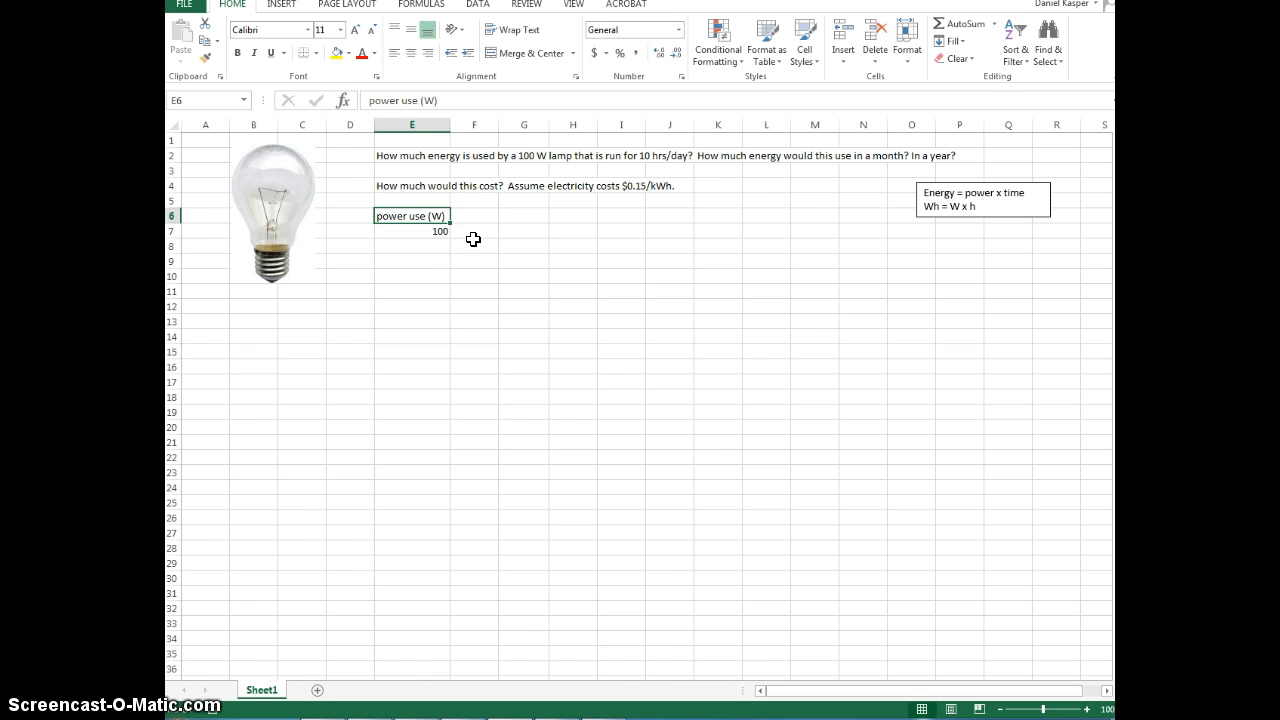
key(Right)
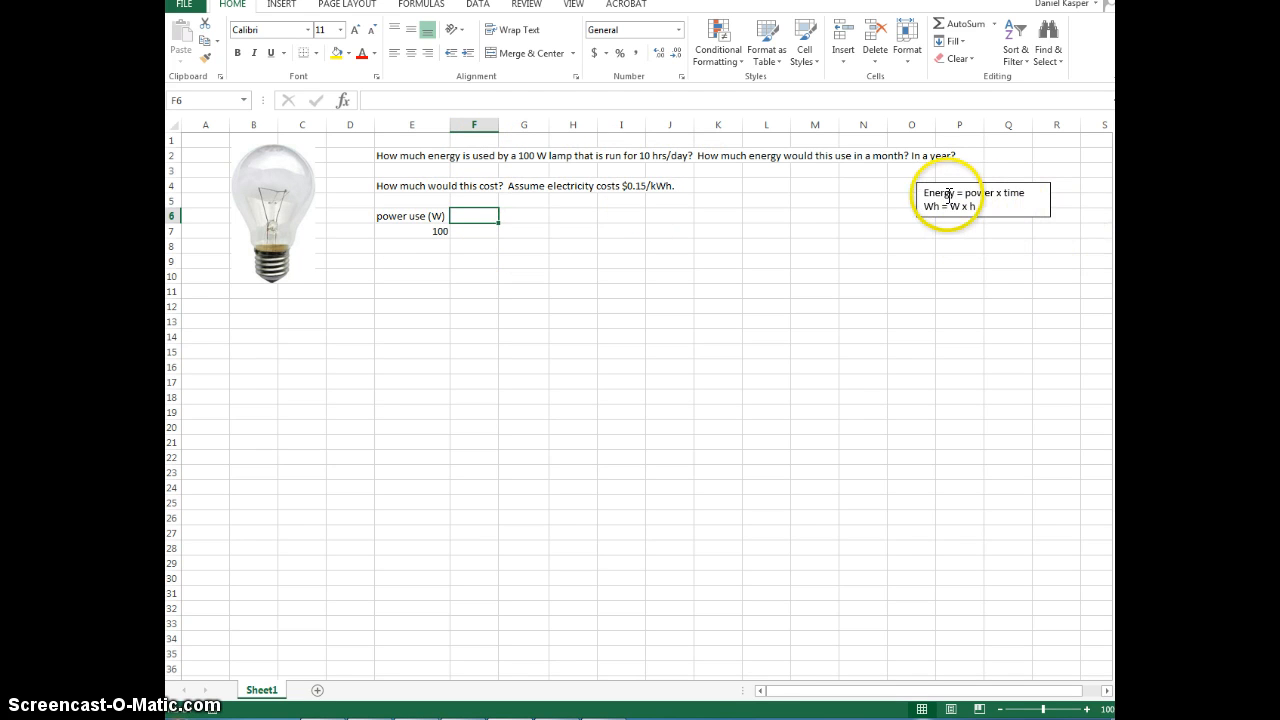
drag(1026, 193, 972, 192)
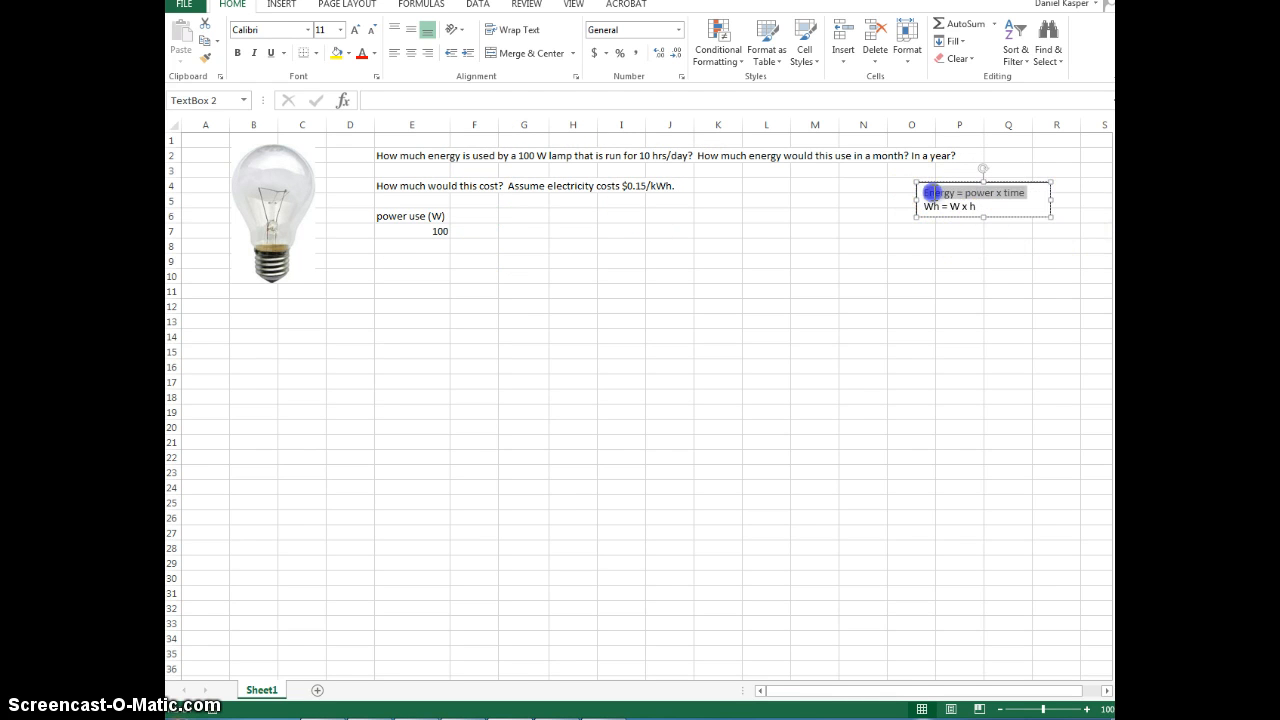
click(670, 250)
Enter 'time used (h)' in F6, widen column F, wrap the heading and move to F7
click(474, 216)
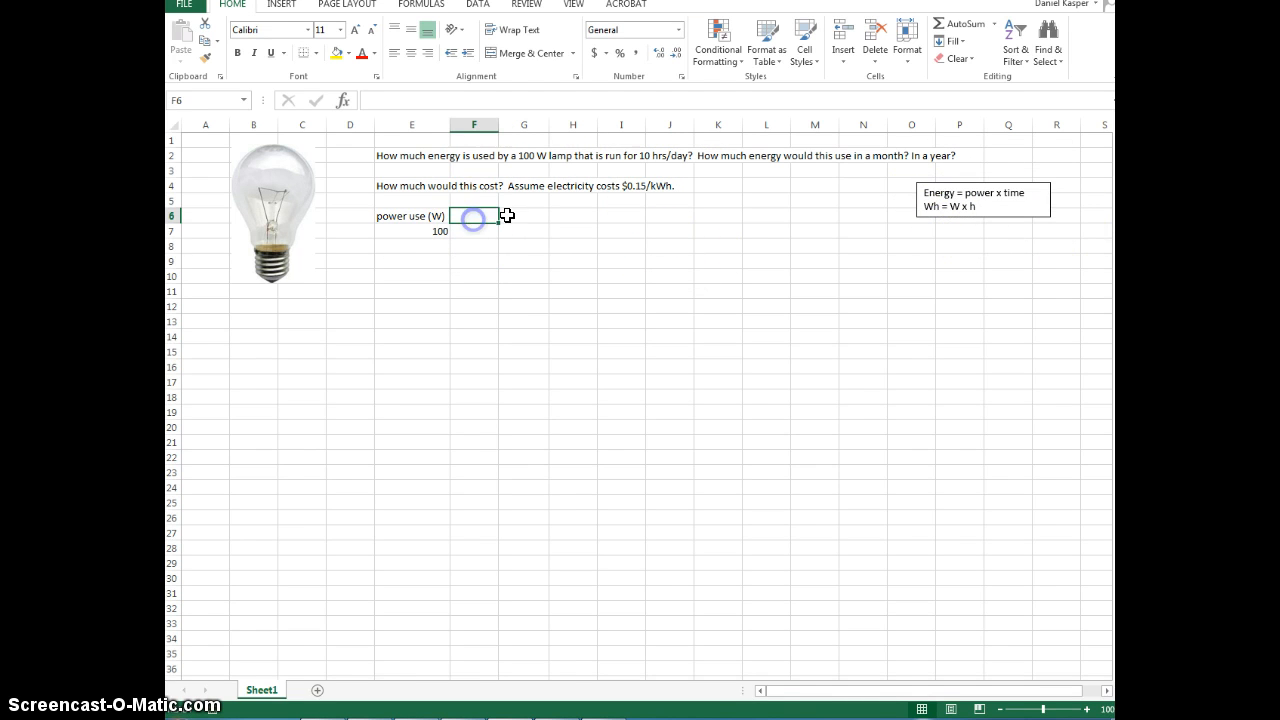
text(time used (h)
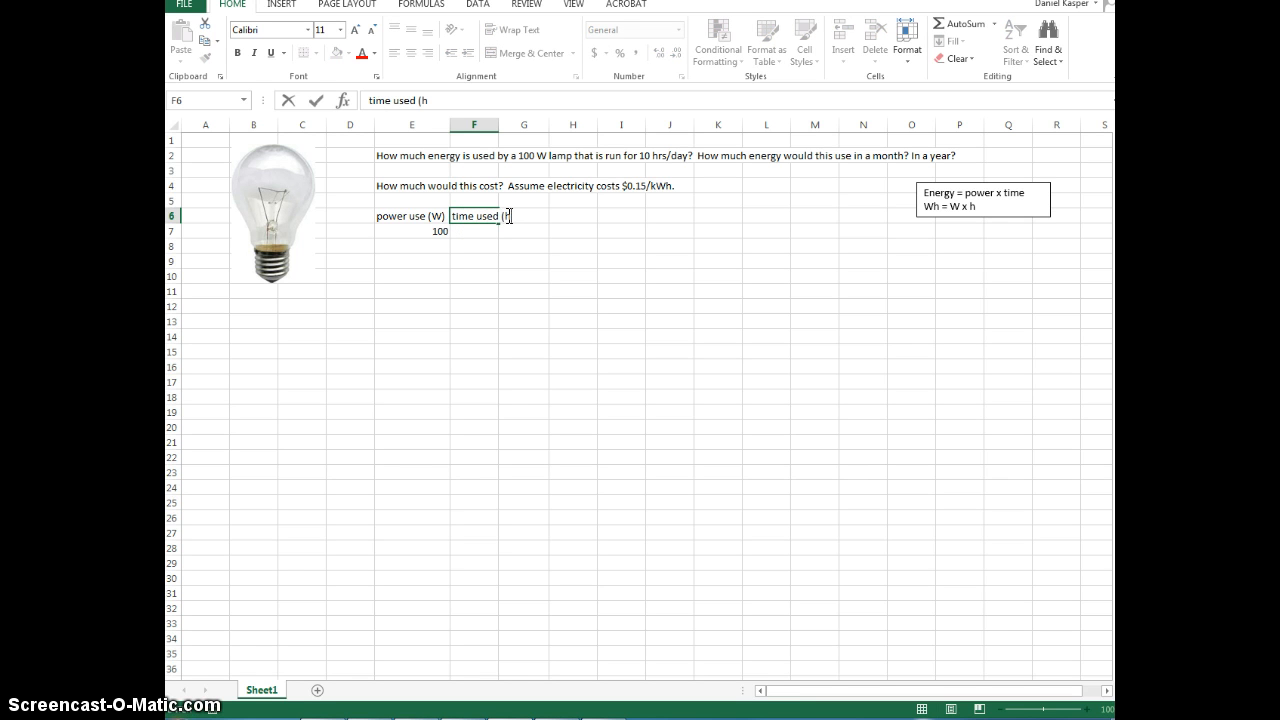
key(Return)
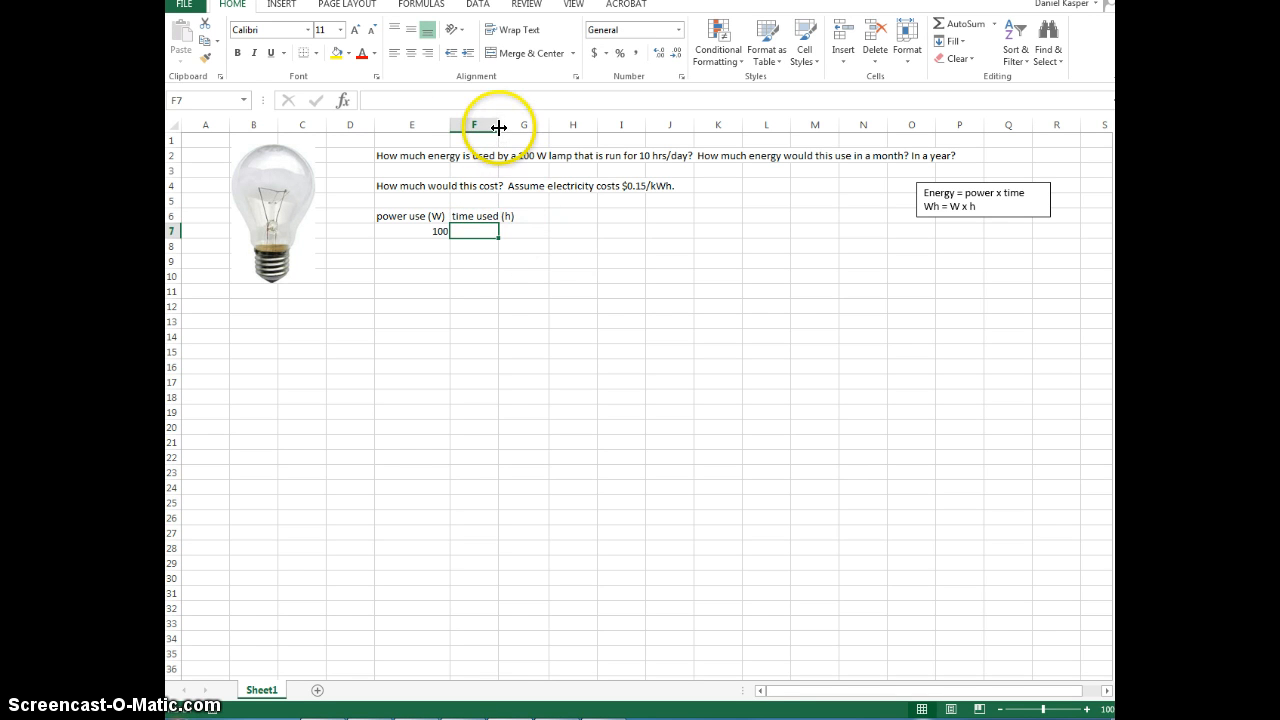
click(480, 216)
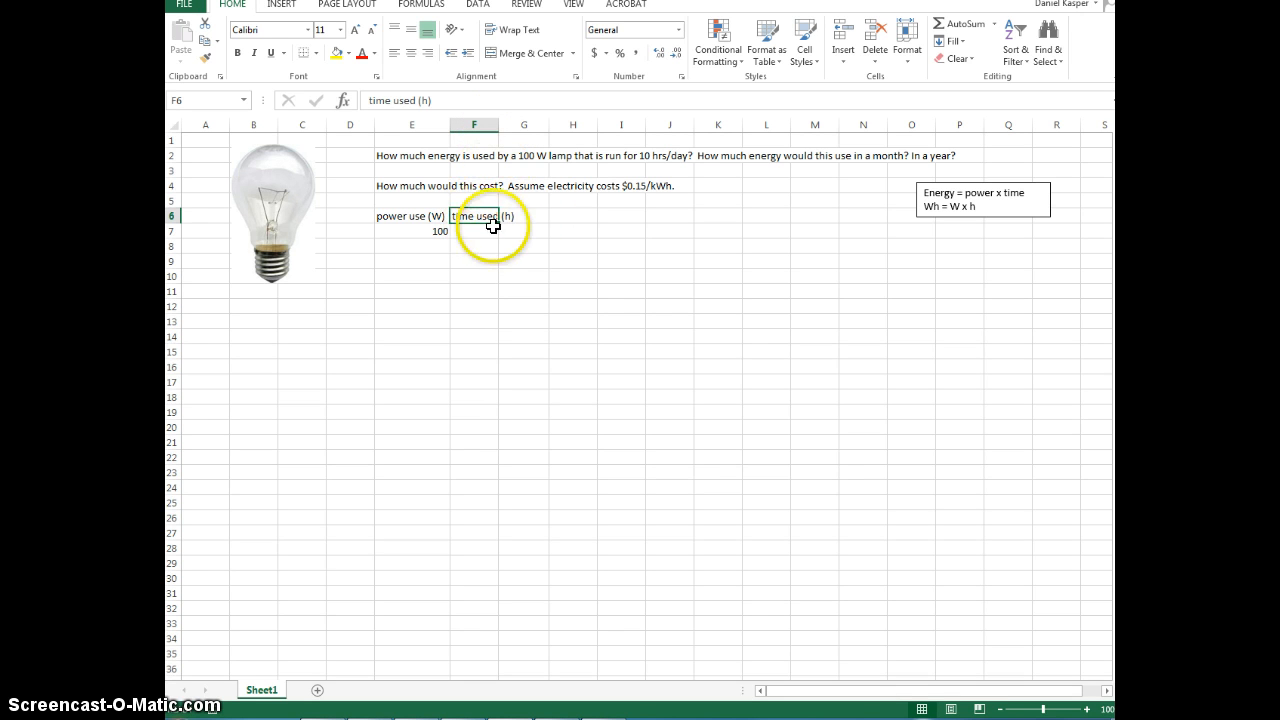
mouse_move(498, 125)
mouse_down()
mouse_move(519, 125)
mouse_move(498, 125)
mouse_up()
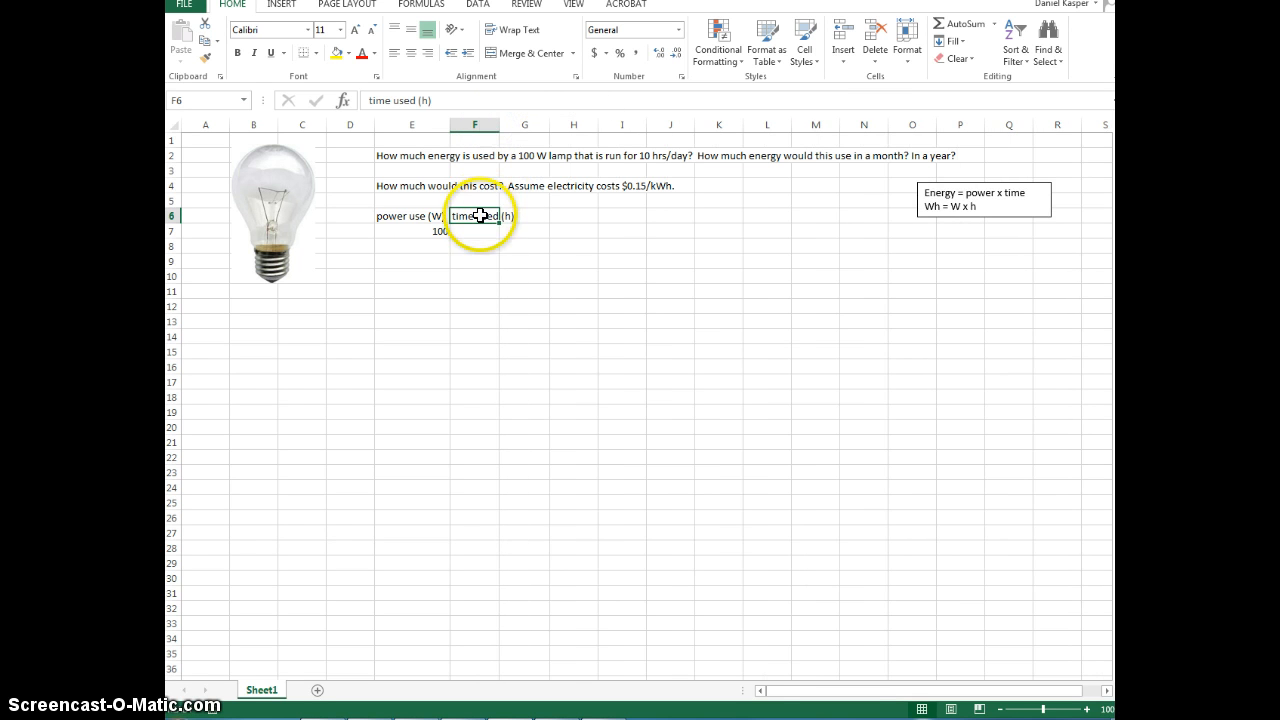
click(510, 33)
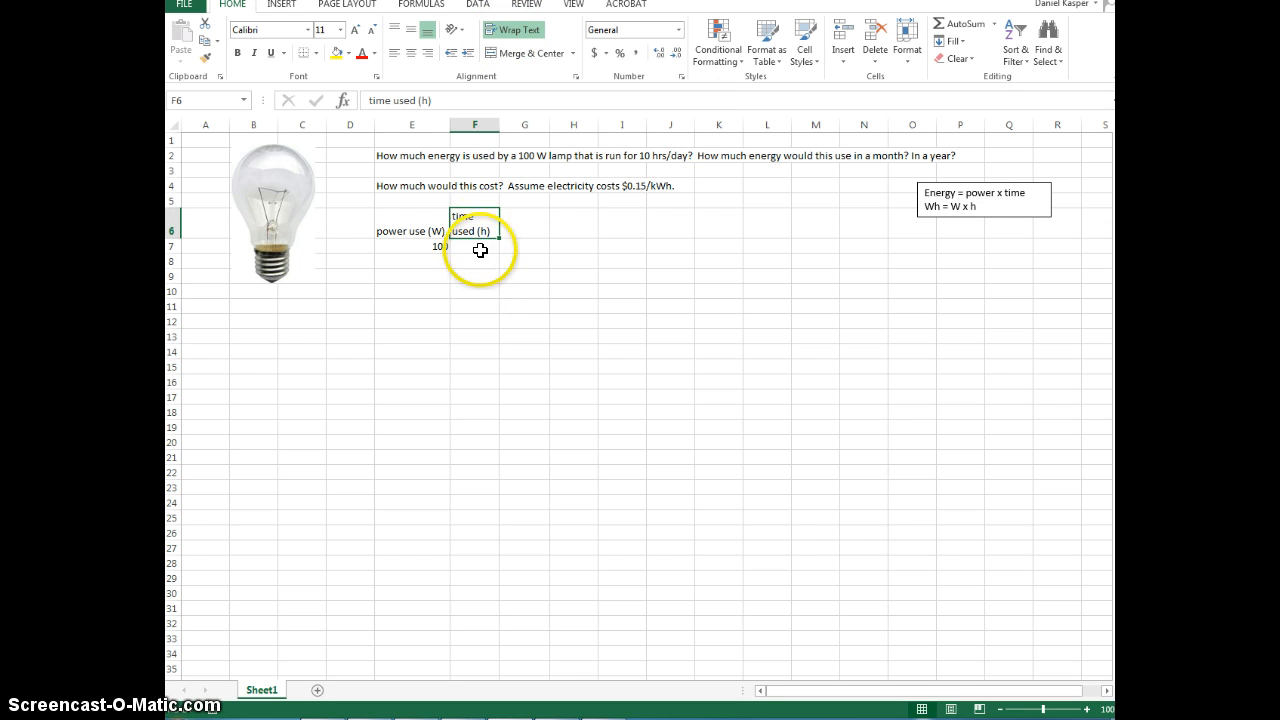
click(478, 246)
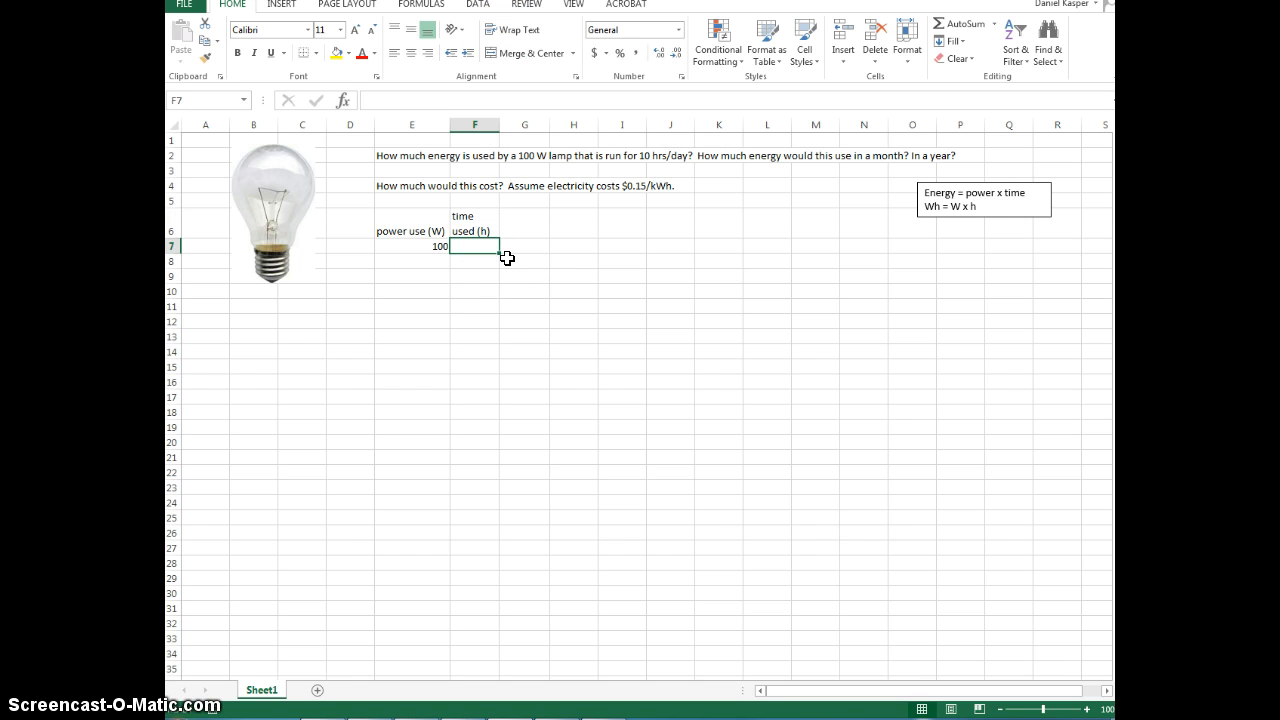
text(10)
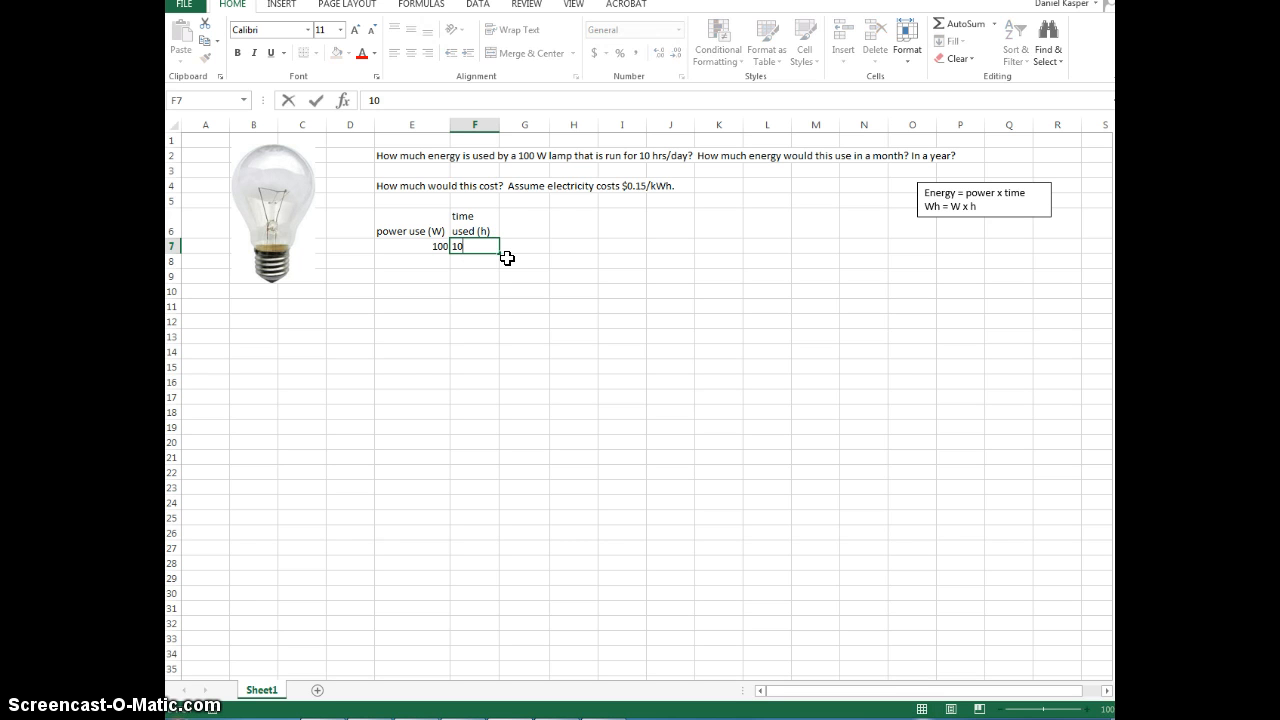
Commit 10 hours in F7, enter 'energy use (Wh)' in G6 with wrapped text and select G7
click(521, 222)
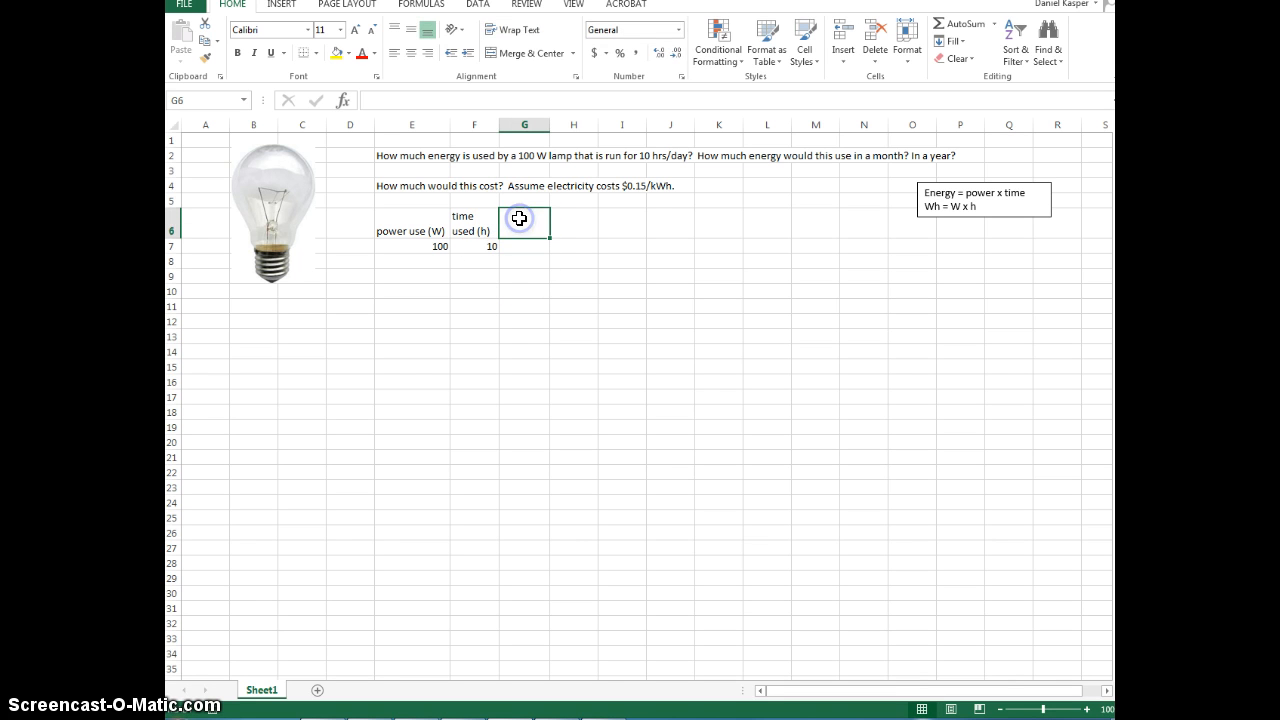
text(energy use (Wh)
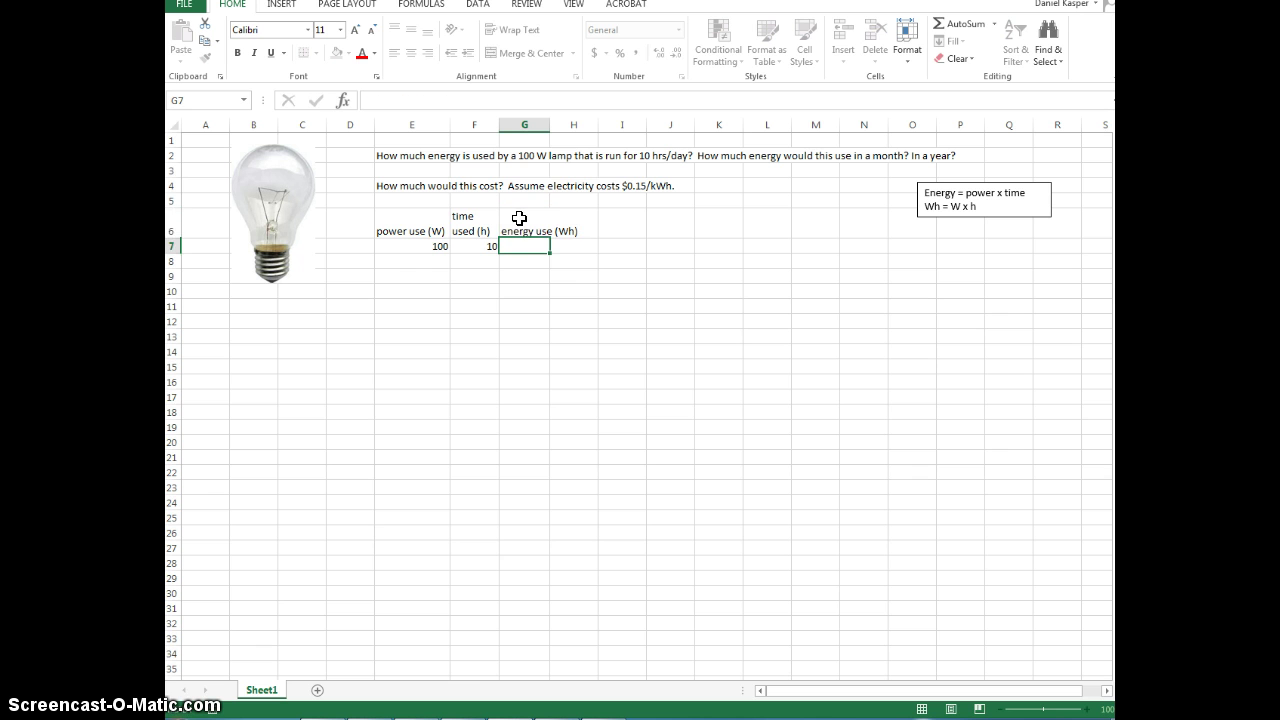
click(524, 222)
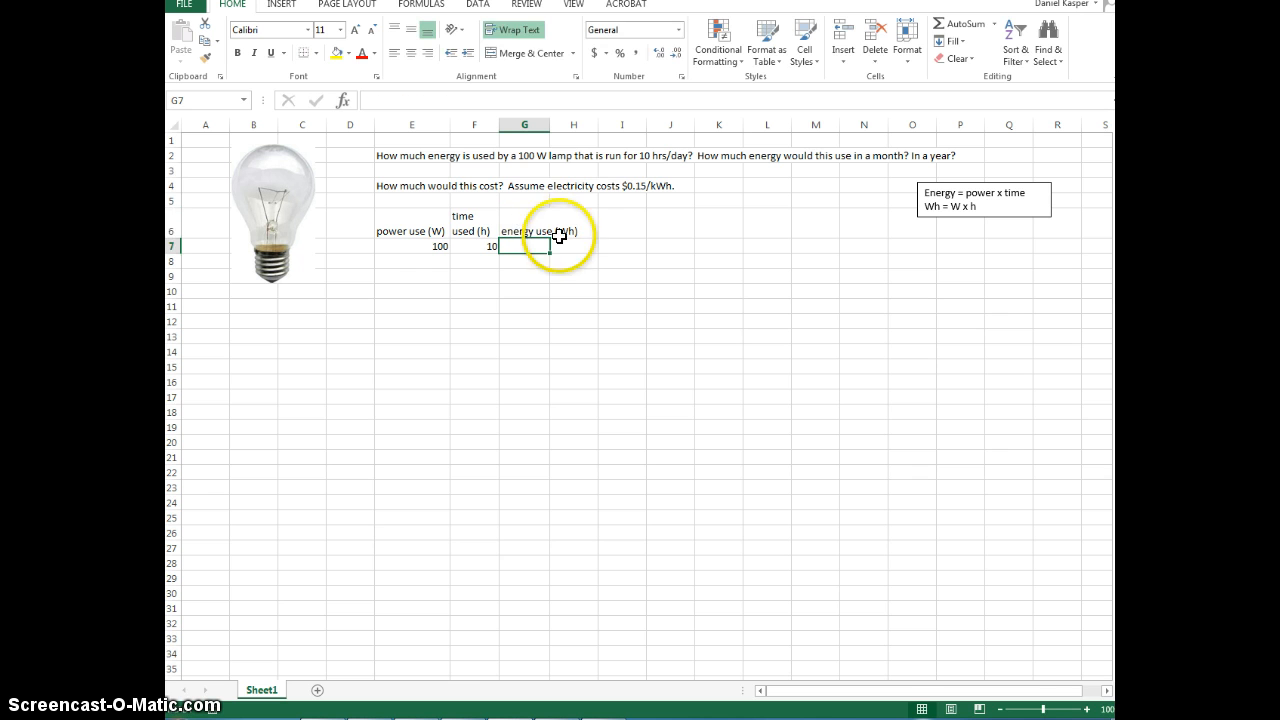
click(511, 37)
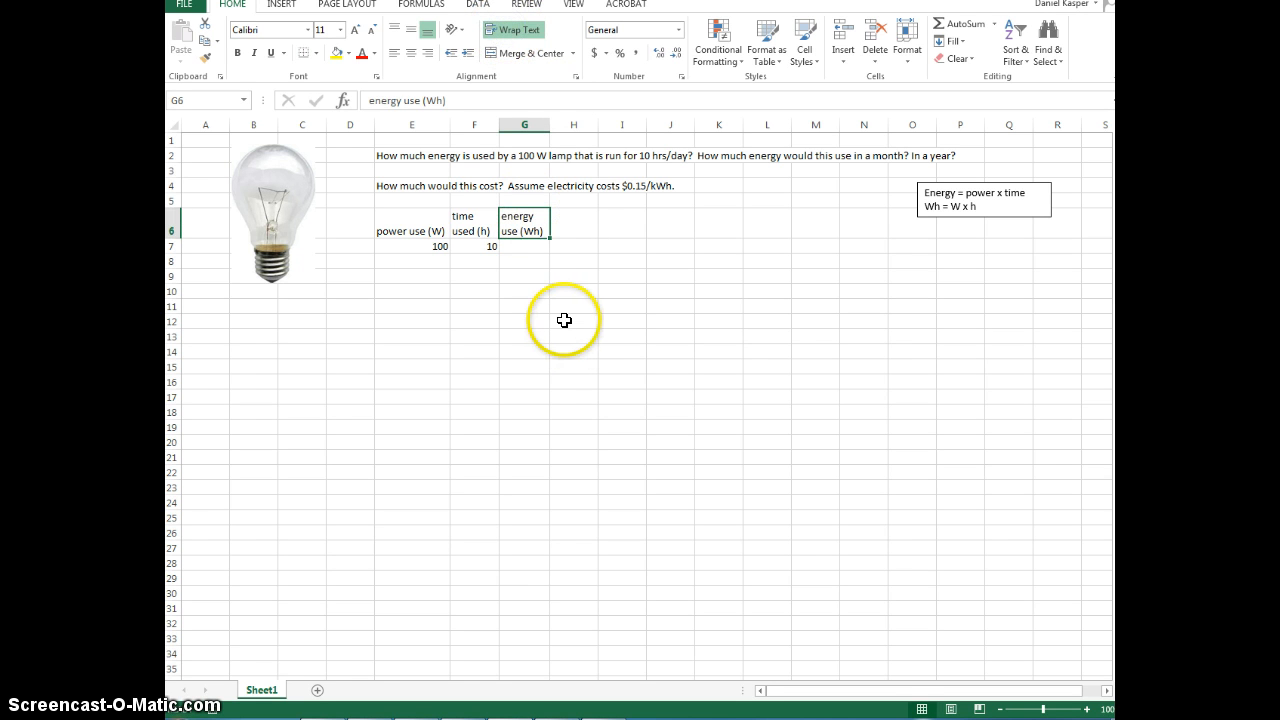
click(573, 320)
click(521, 245)
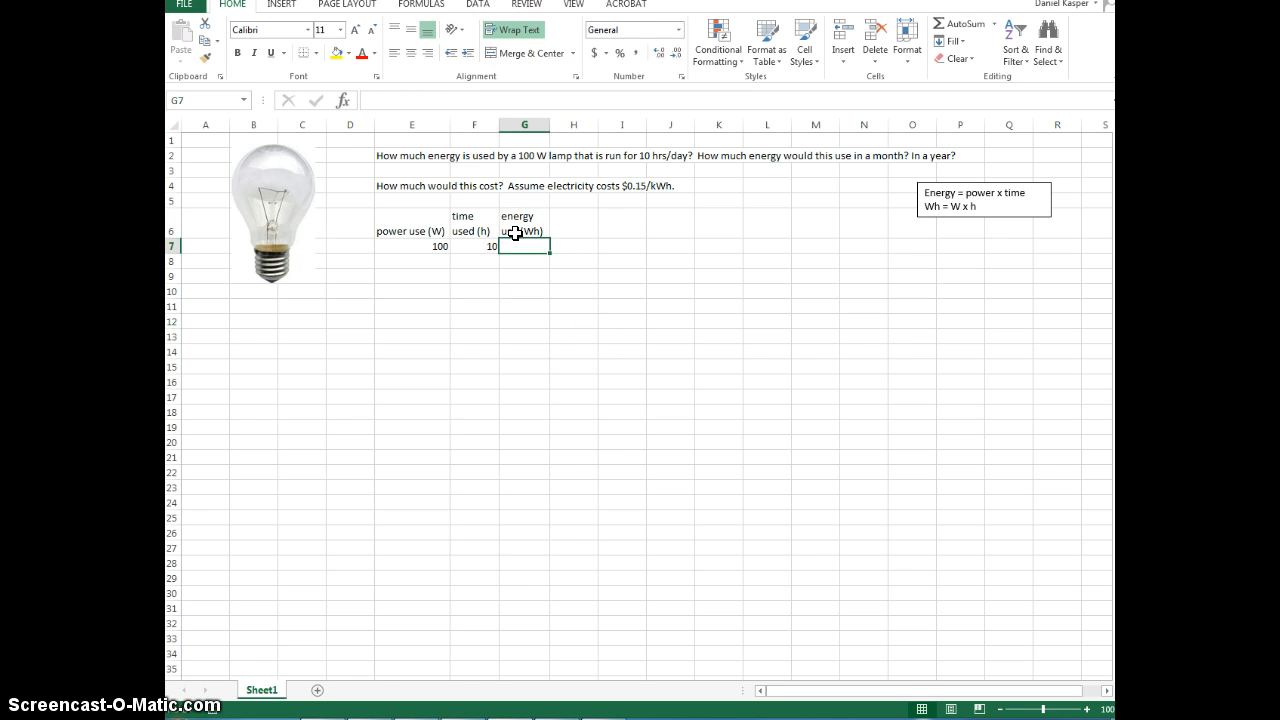
Point out the Wh = W x h note and the power and time values feeding G7
drag(922, 192, 993, 191)
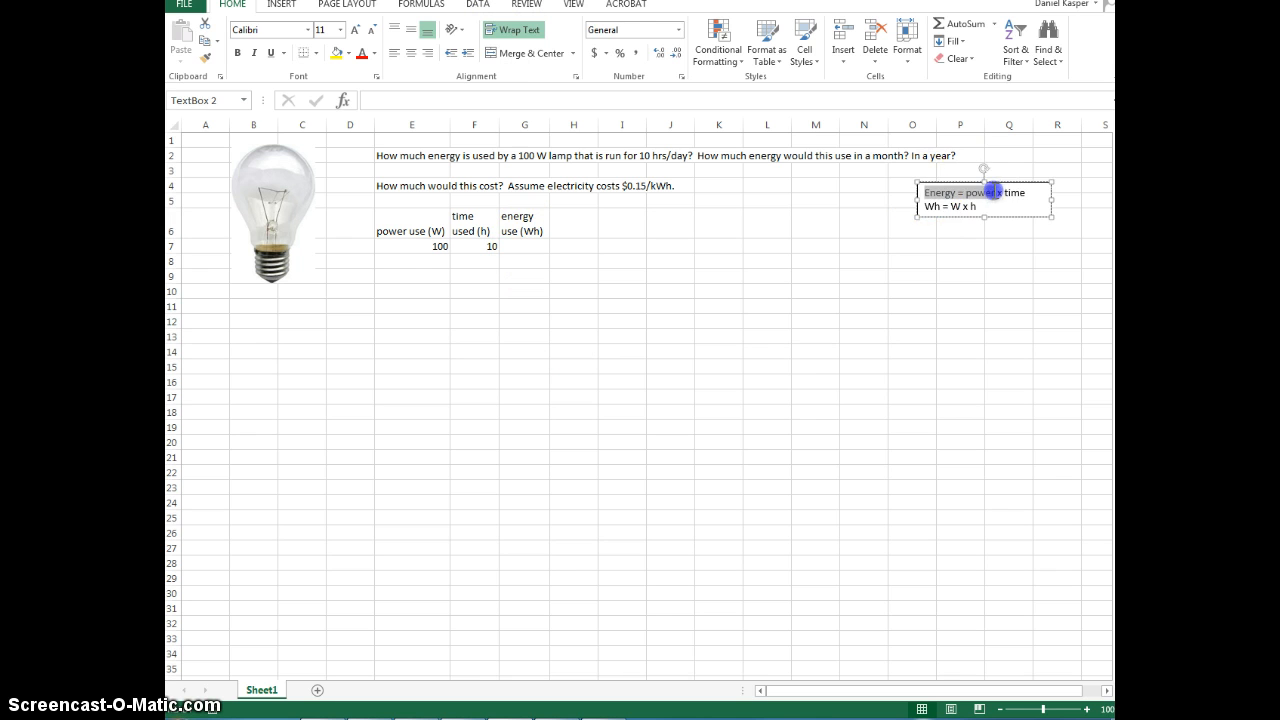
click(925, 206)
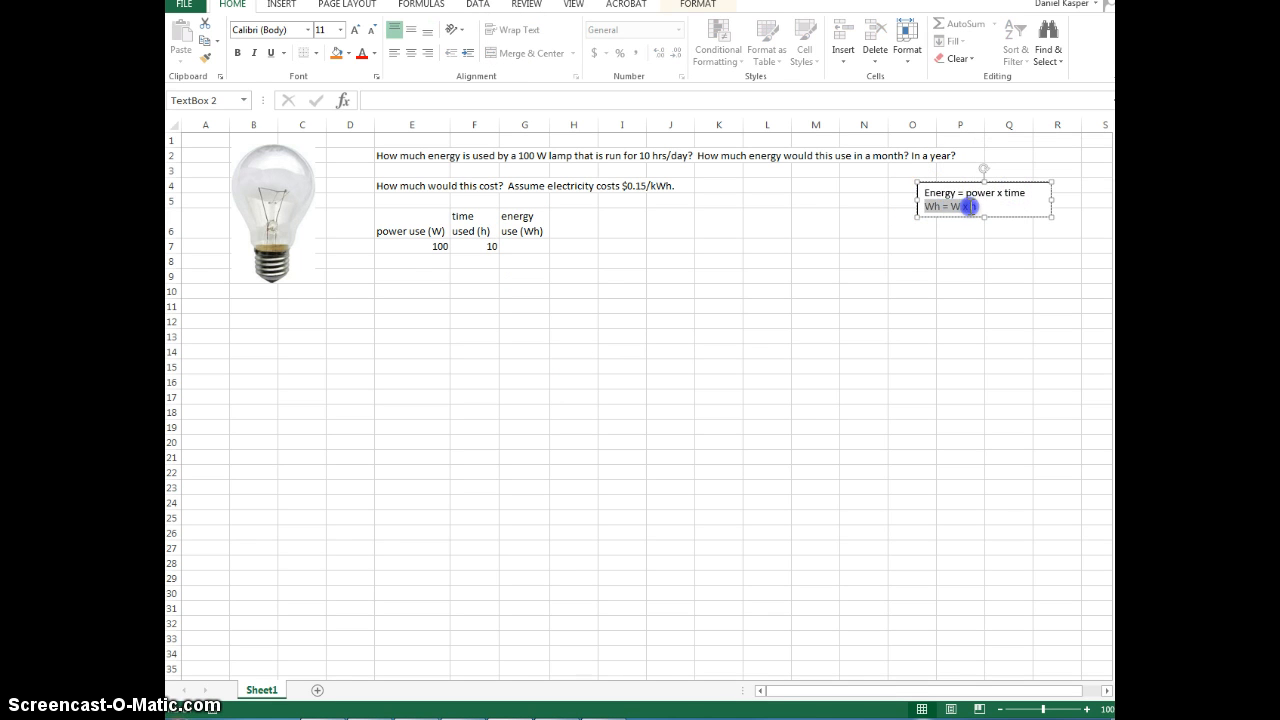
click(590, 260)
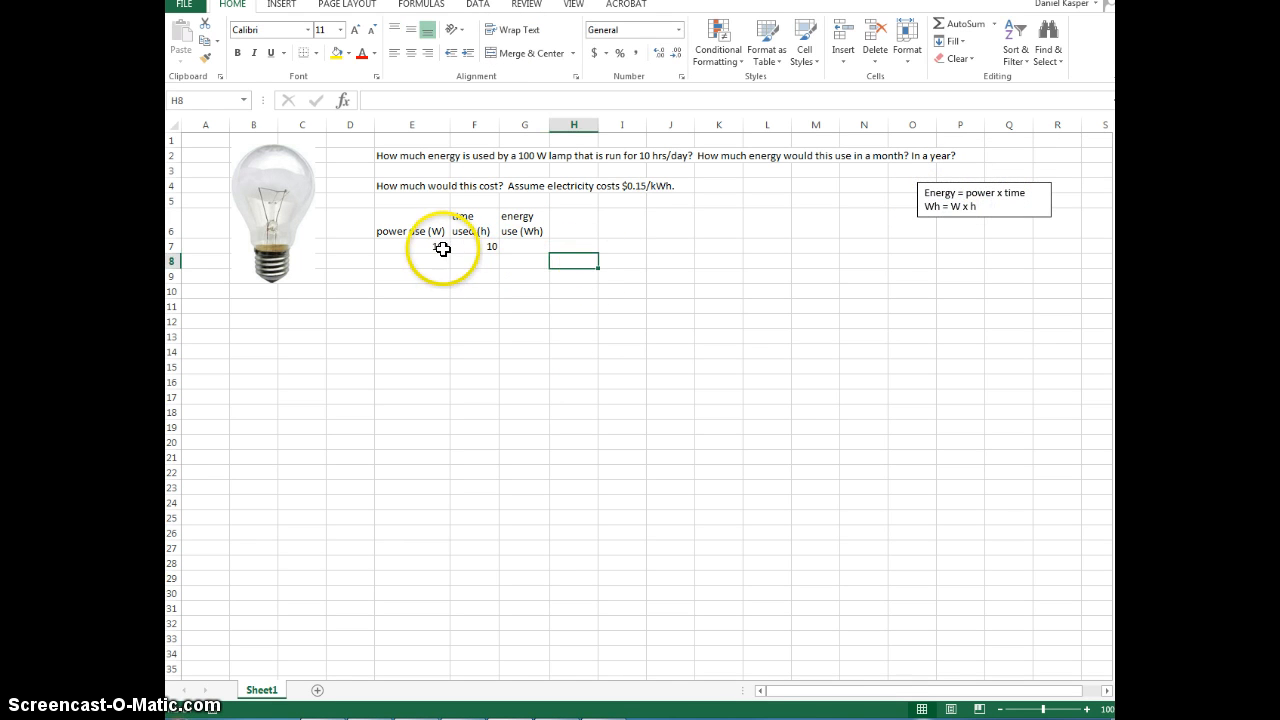
click(435, 248)
click(484, 247)
click(531, 247)
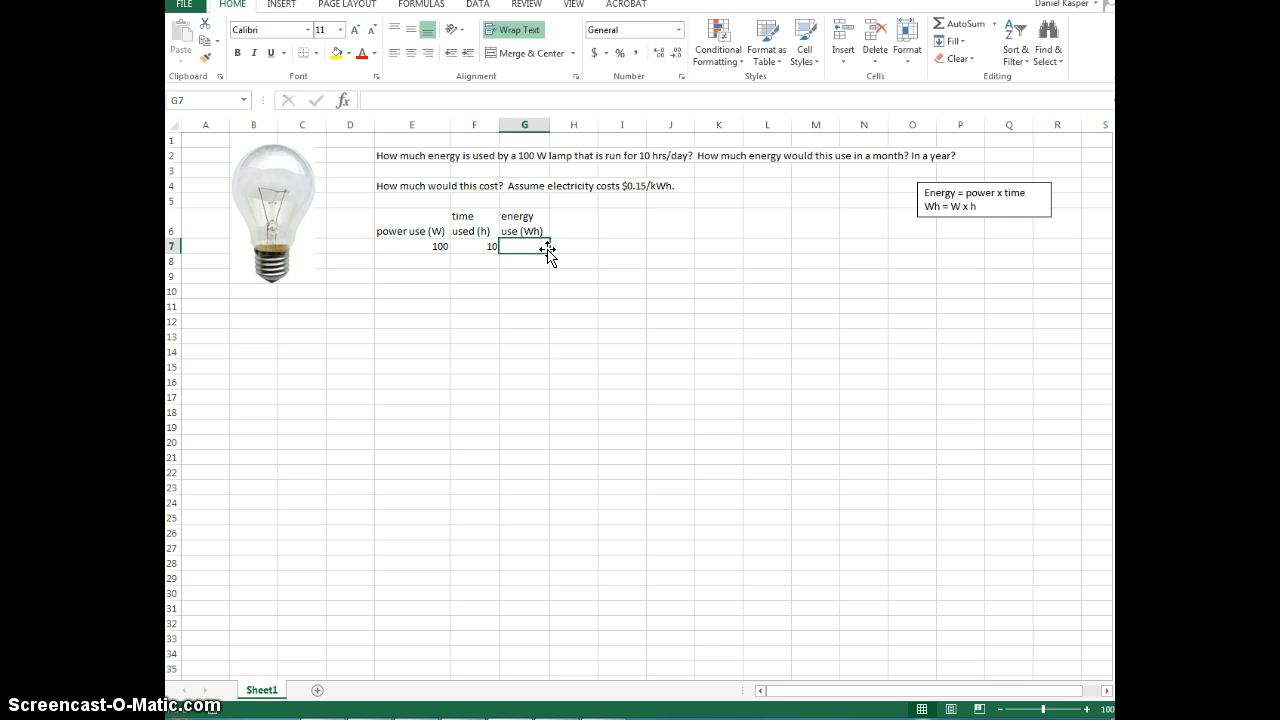
text(=)
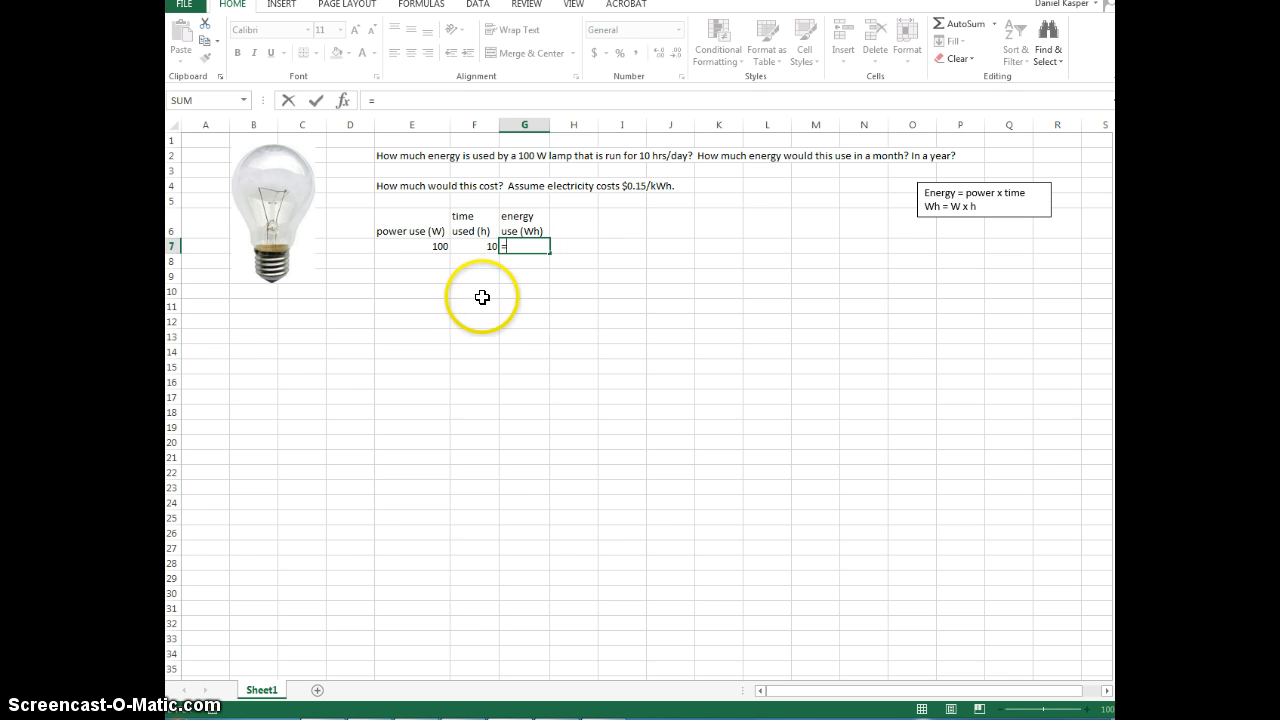
Enter the formula =E7*F7 in G7, giving 1000 Wh
click(429, 247)
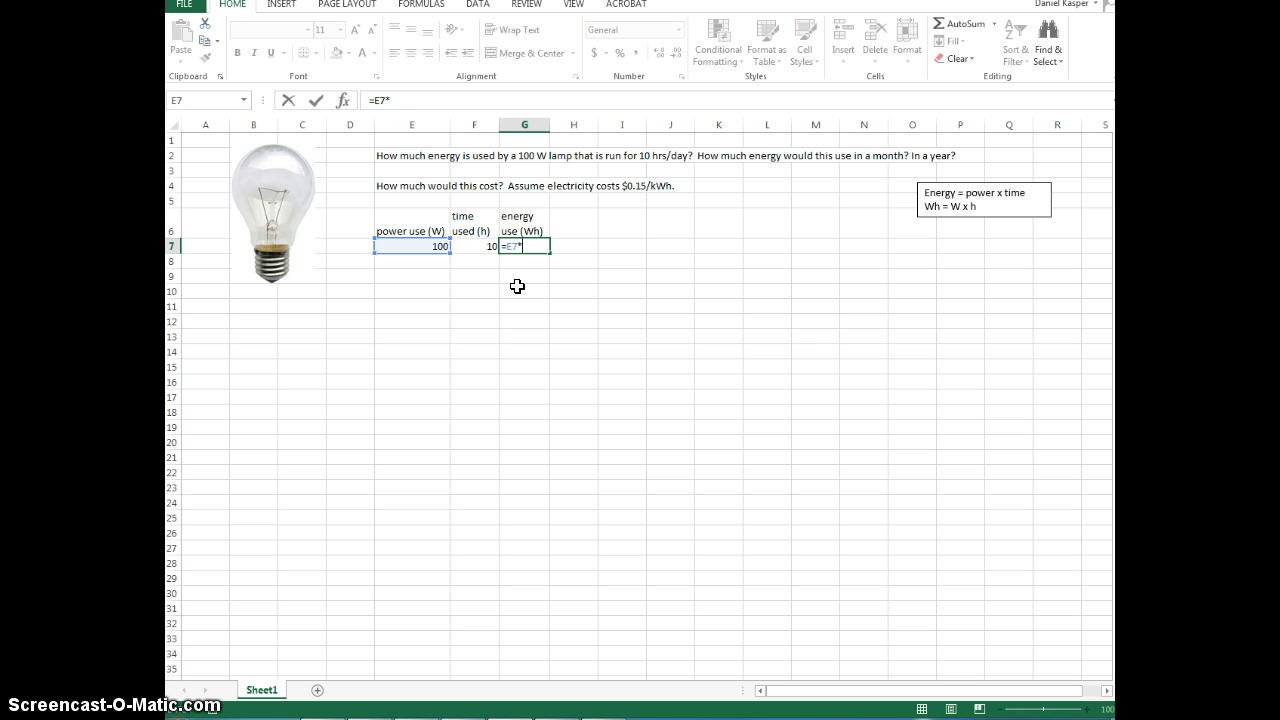
click(487, 247)
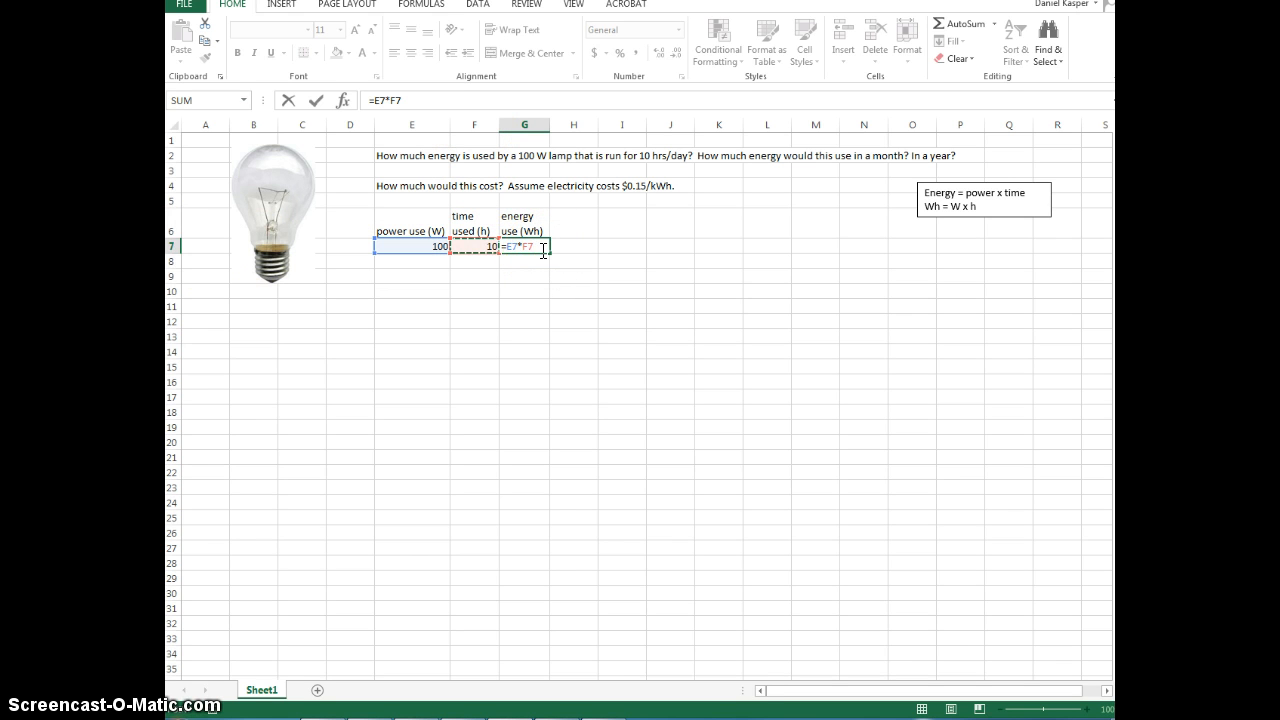
key(Return)
click(524, 291)
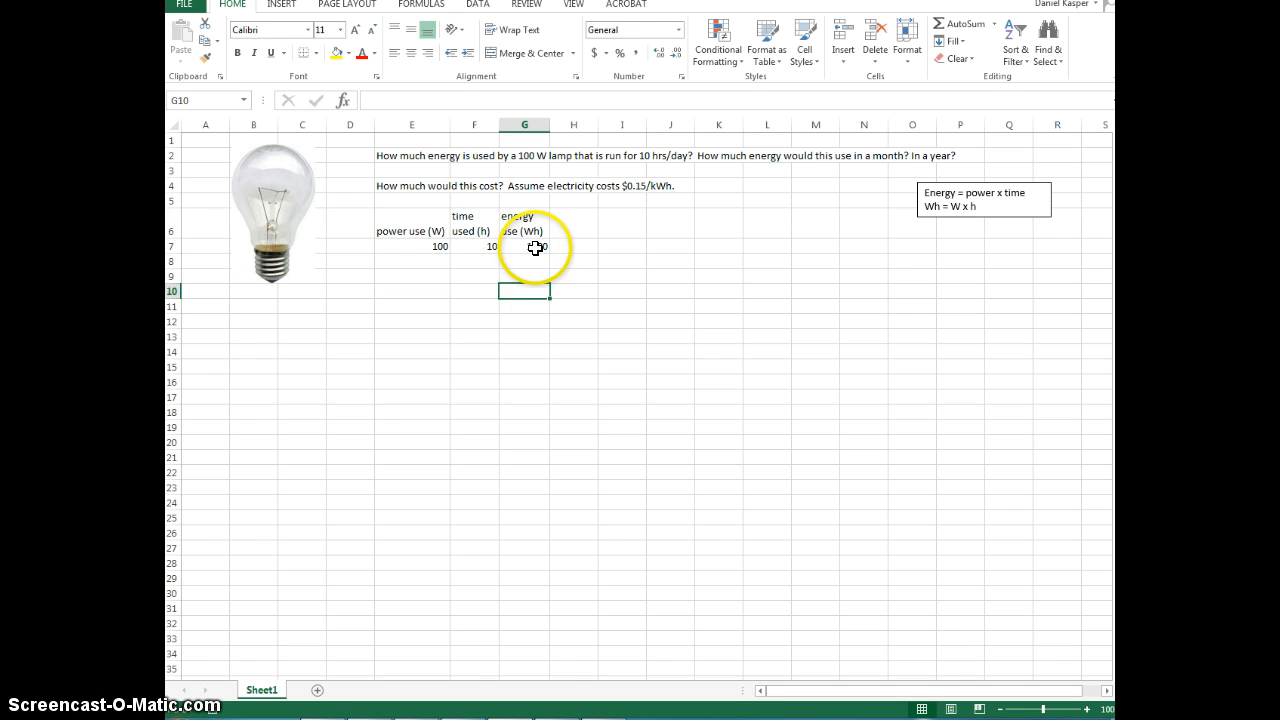
Reopen the G7 formula in the formula bar to check it and recommit it
click(537, 248)
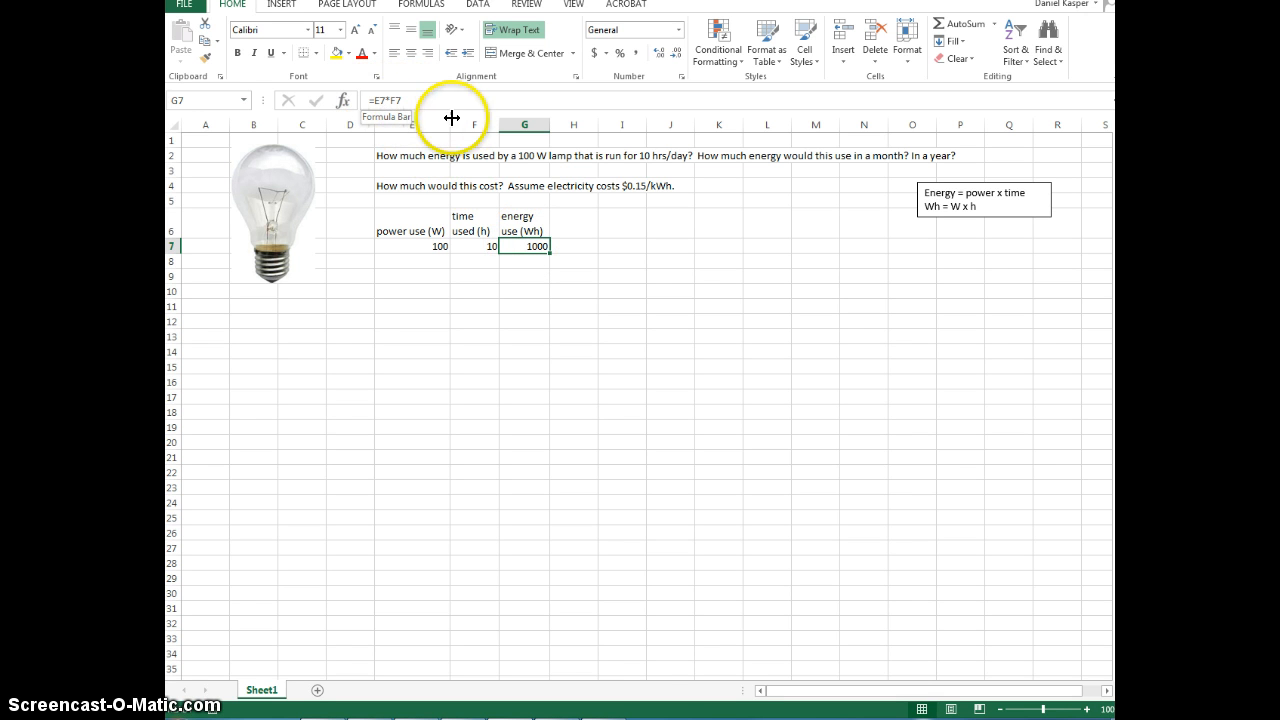
click(395, 99)
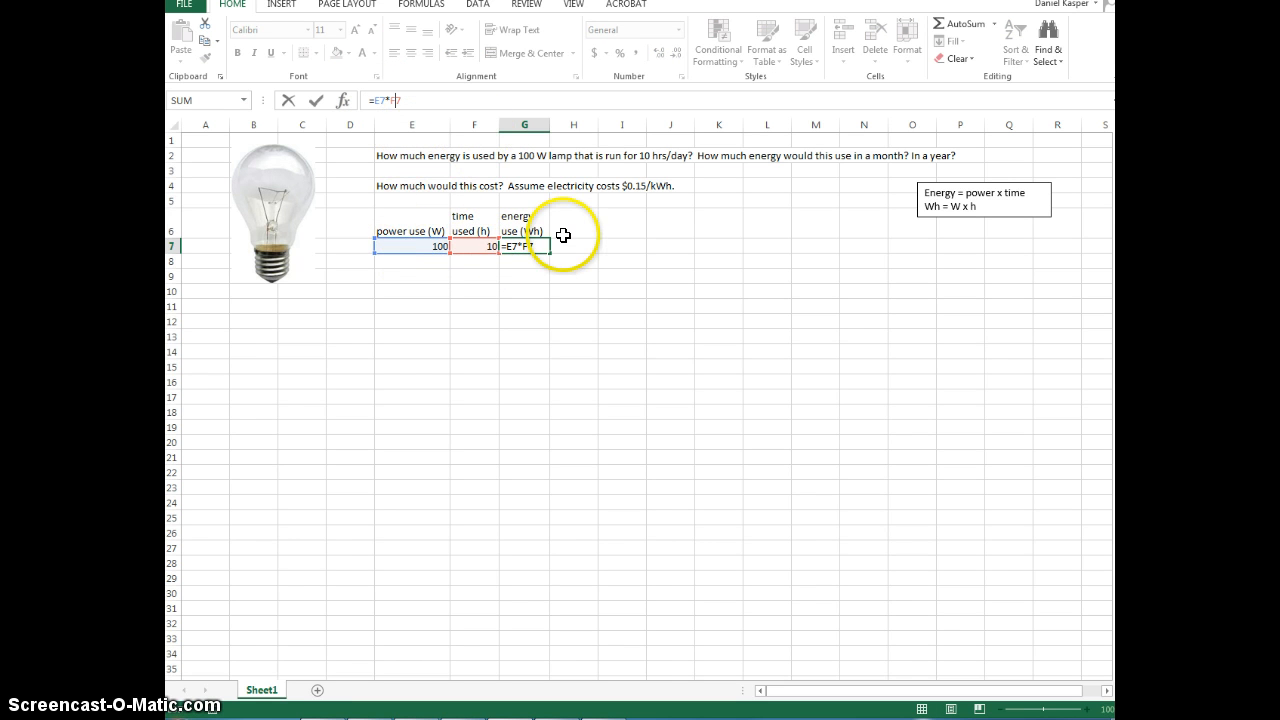
key(Return)
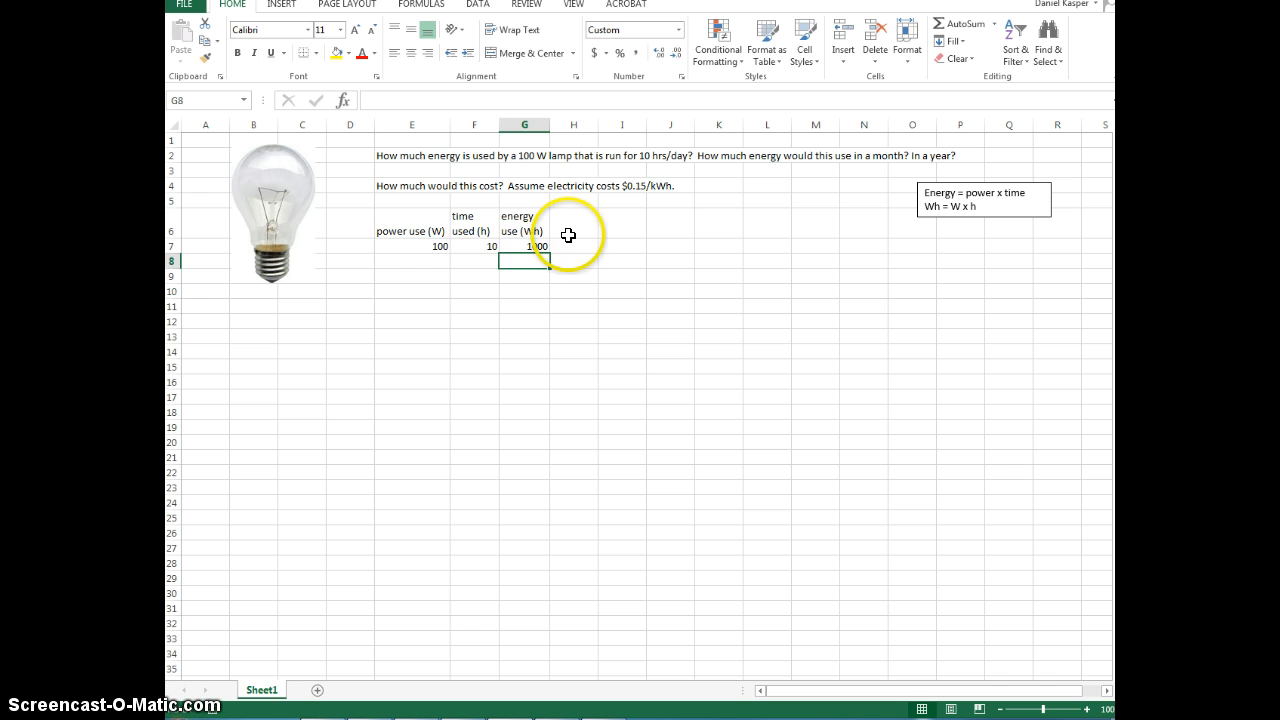
click(530, 246)
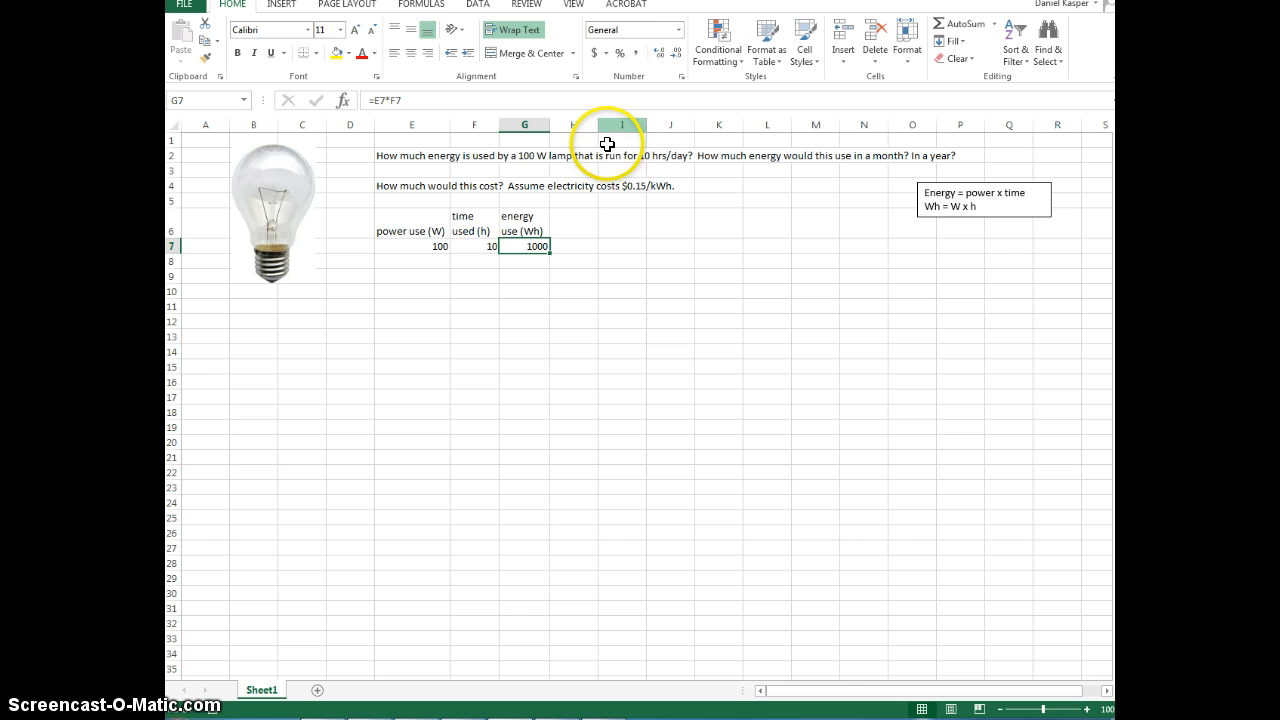
Format G7 as 1,000 with comma style and no decimals, then move to H6
click(636, 53)
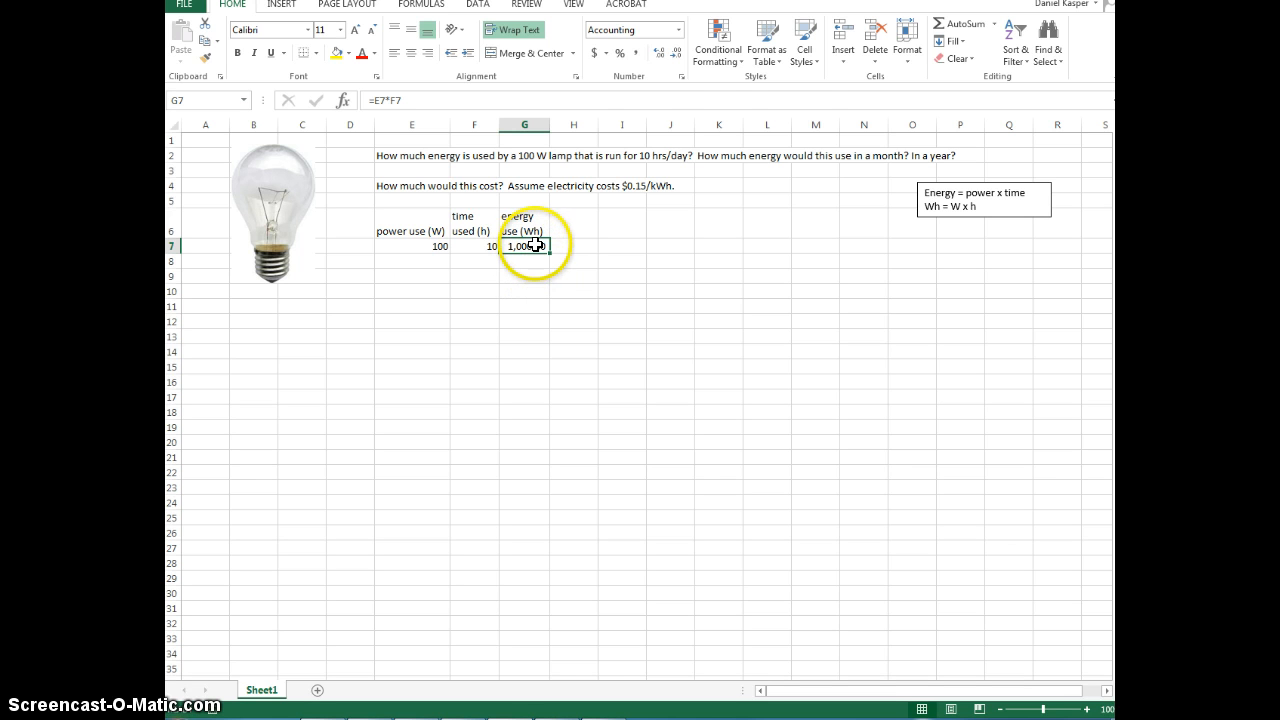
click(678, 54)
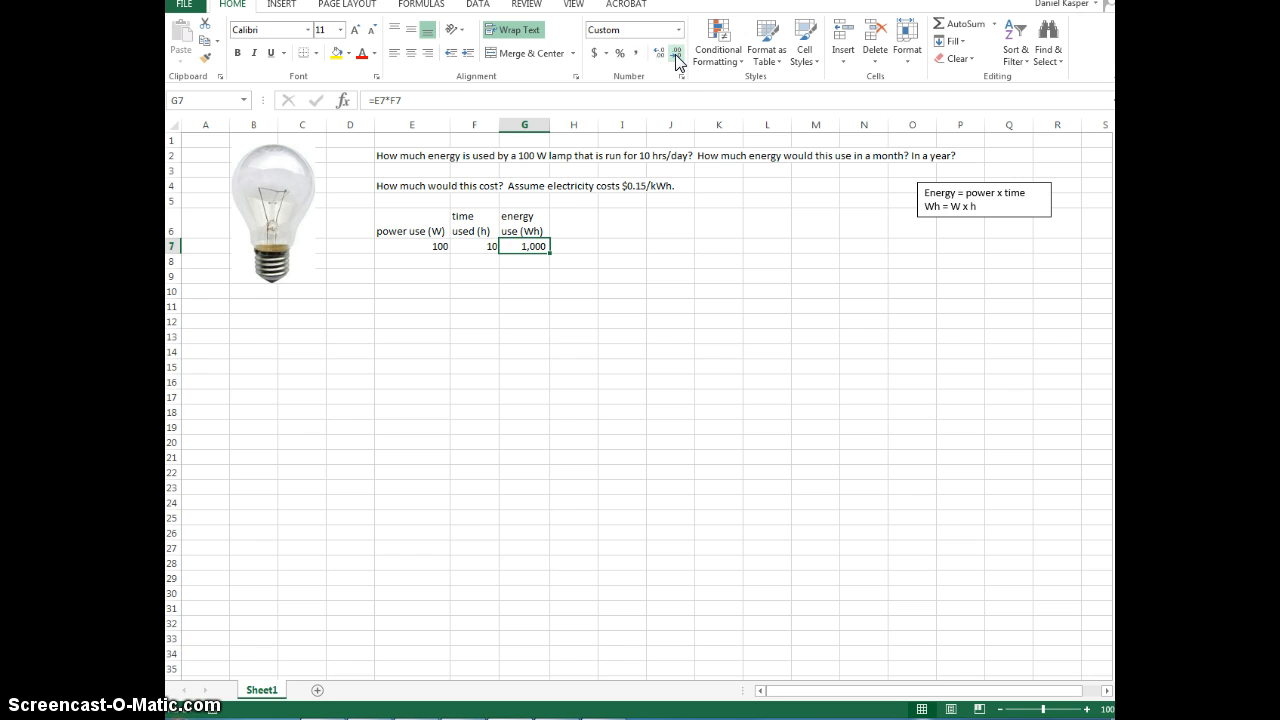
click(664, 54)
click(664, 54)
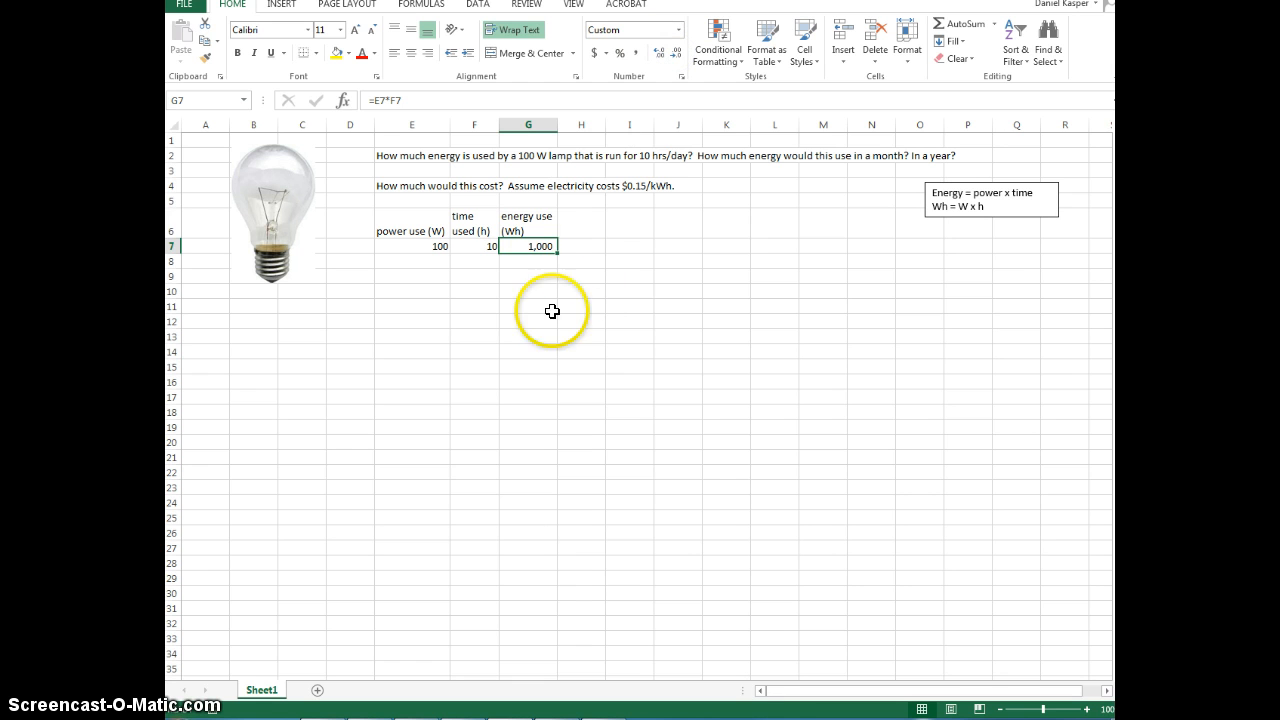
click(578, 230)
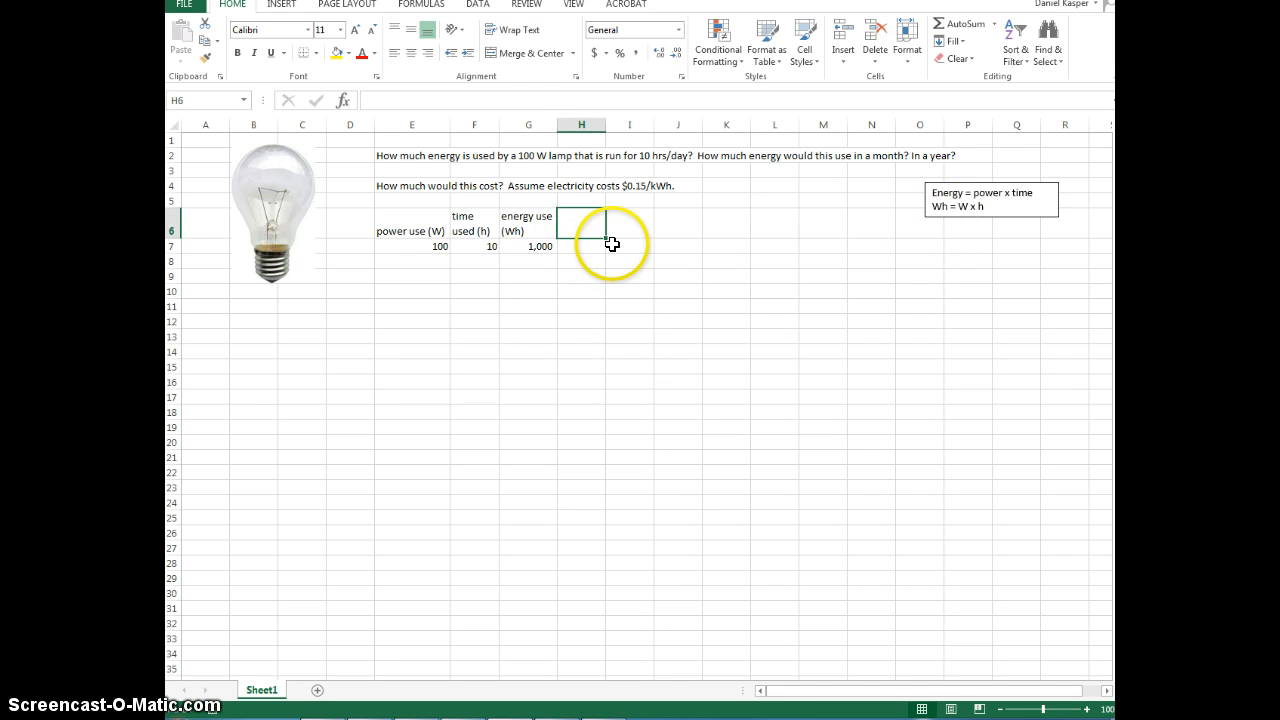
text(energy use (kWh)
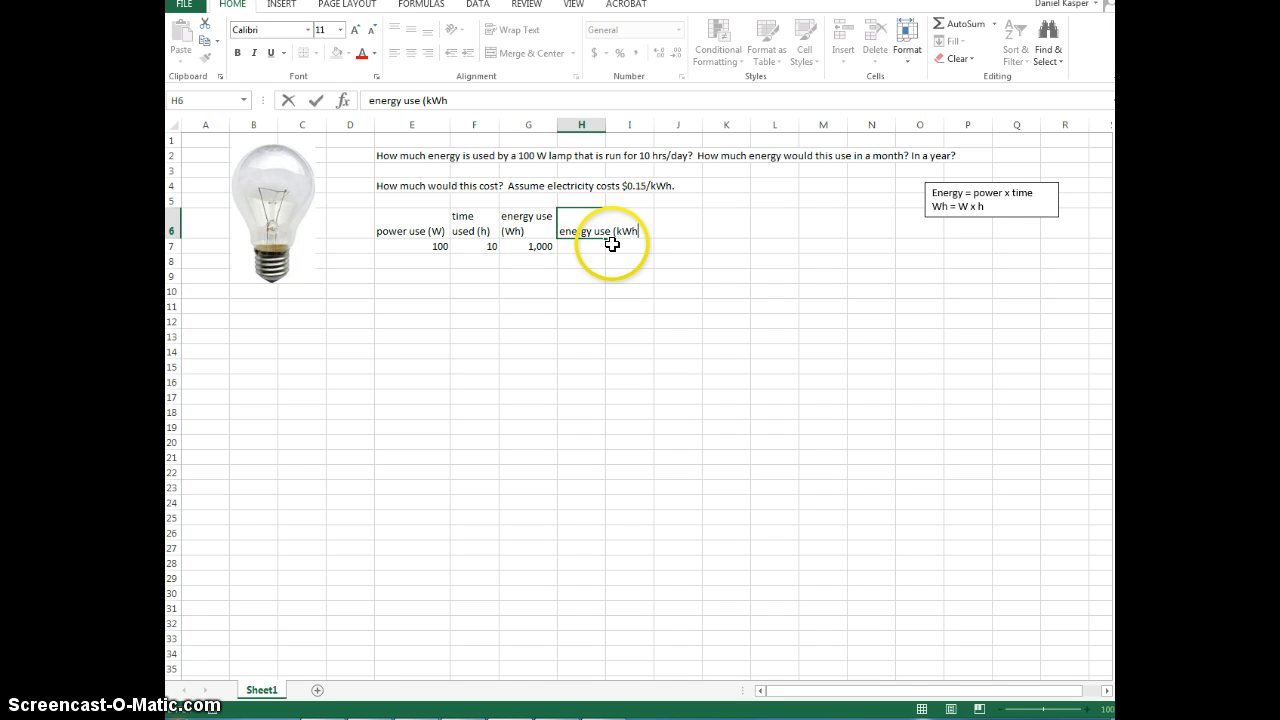
text())
Enter 'energy use (kWh)' in H6 and wrap it onto several lines
key(ctrl+Return)
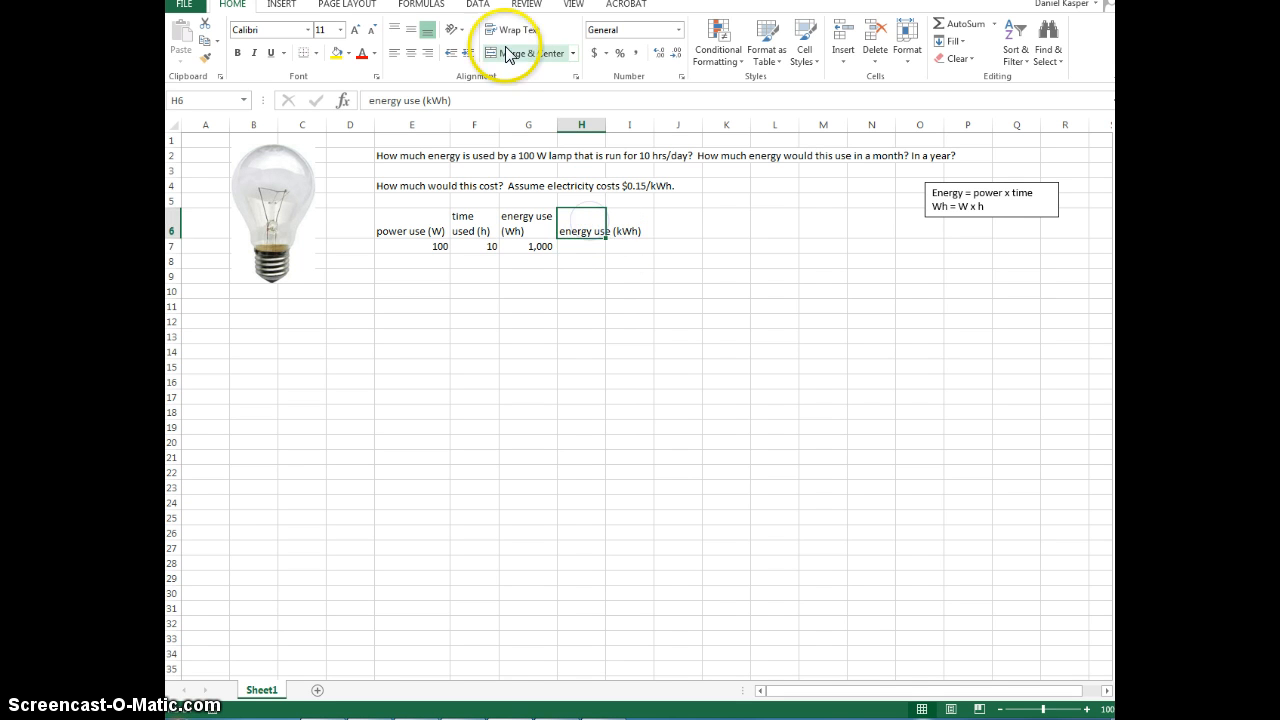
click(515, 30)
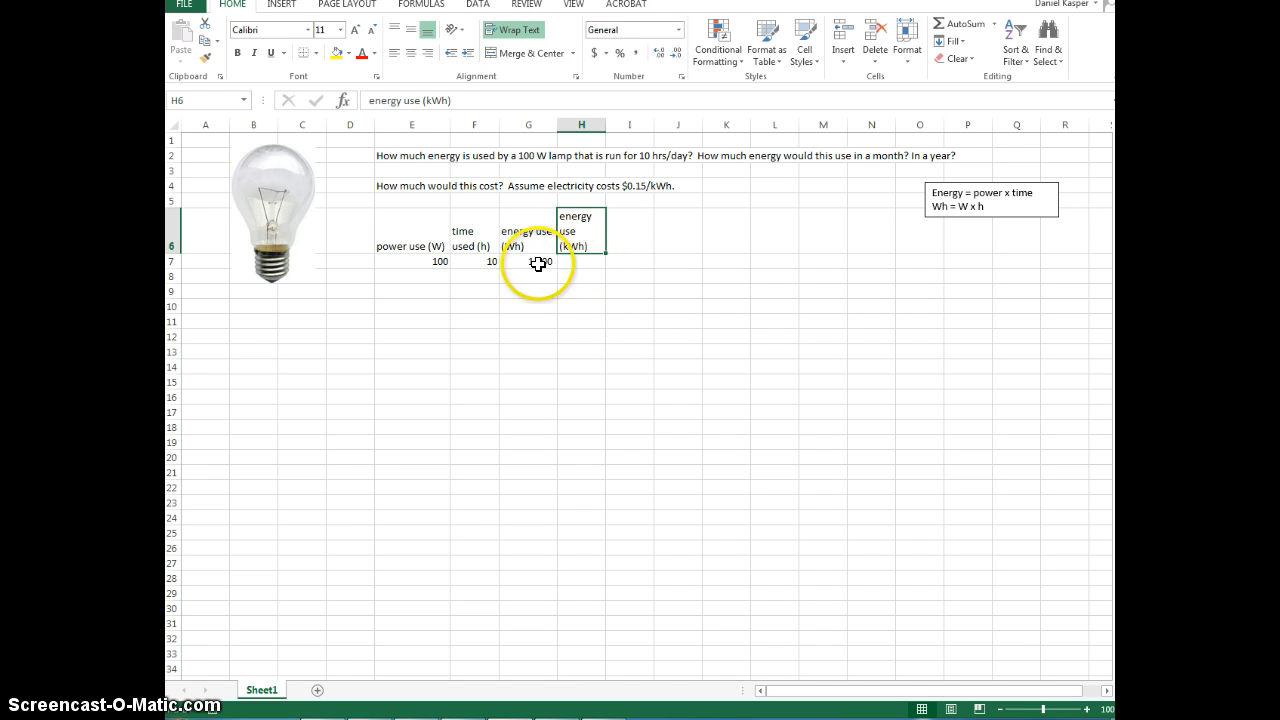
Enlarge the notes box and add the line '1 kWh = 1,000 Wh' with the conversion equation below
click(988, 210)
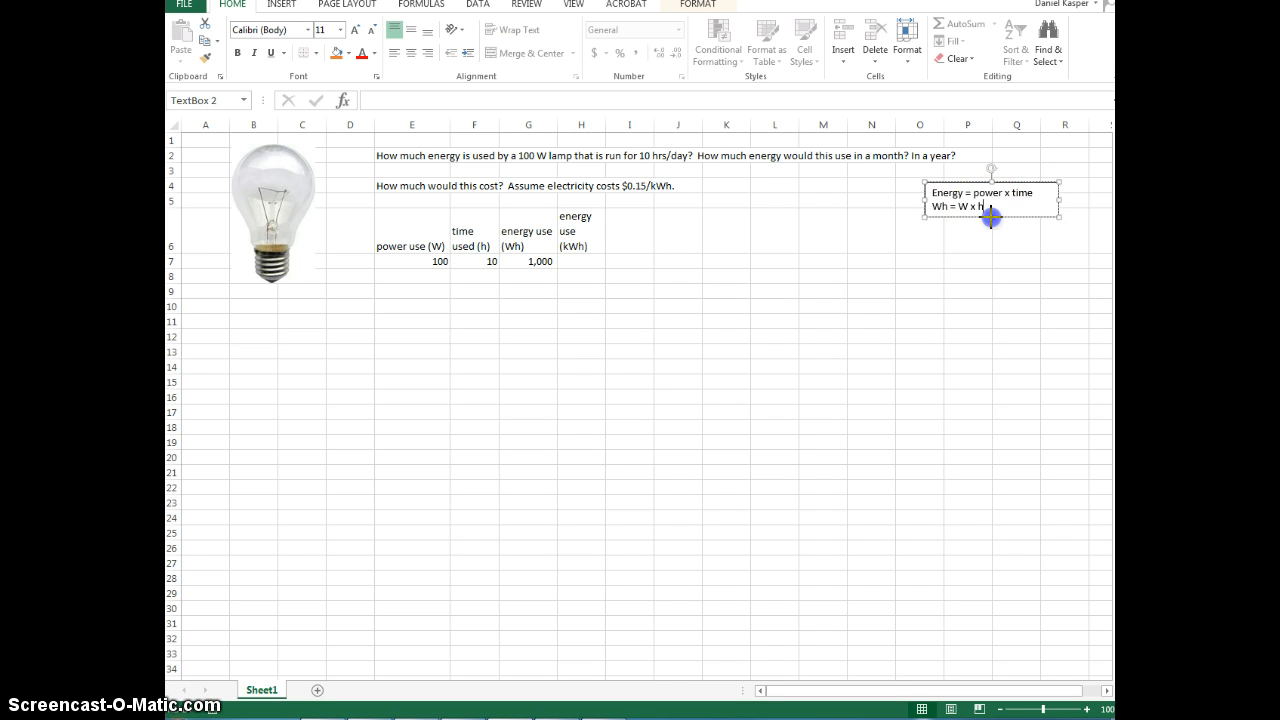
drag(990, 217, 990, 240)
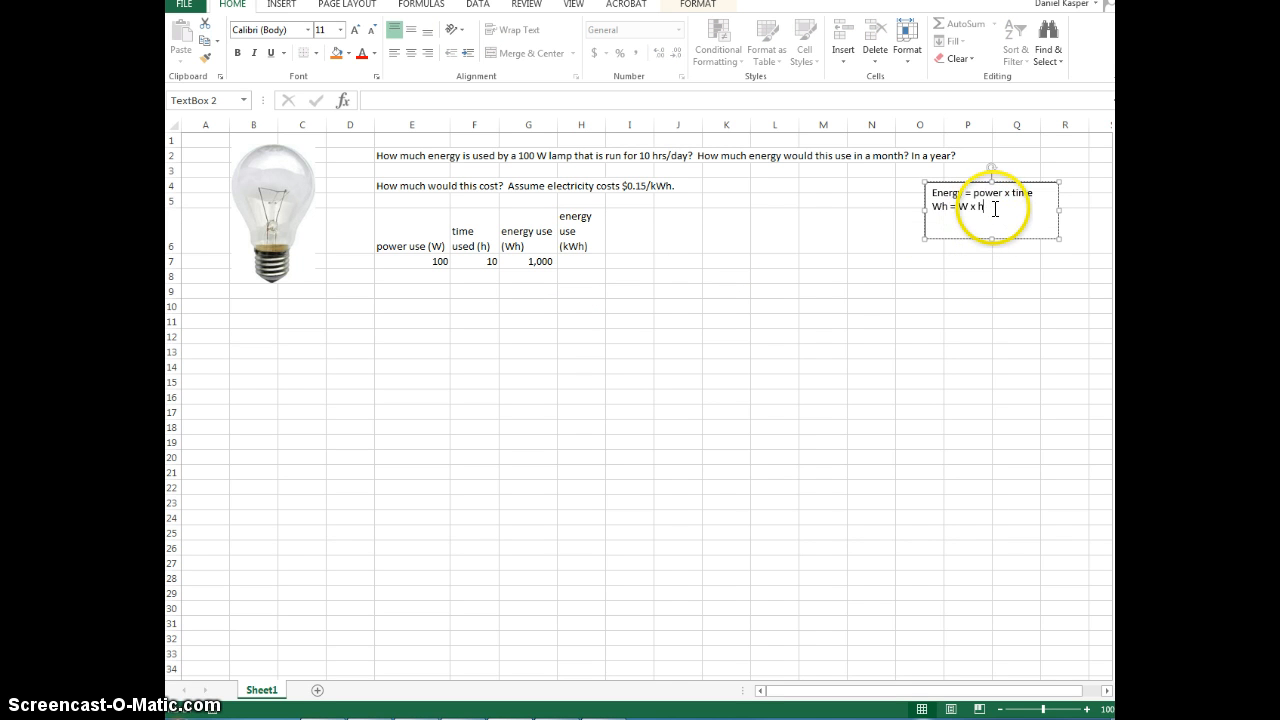
key(Return)
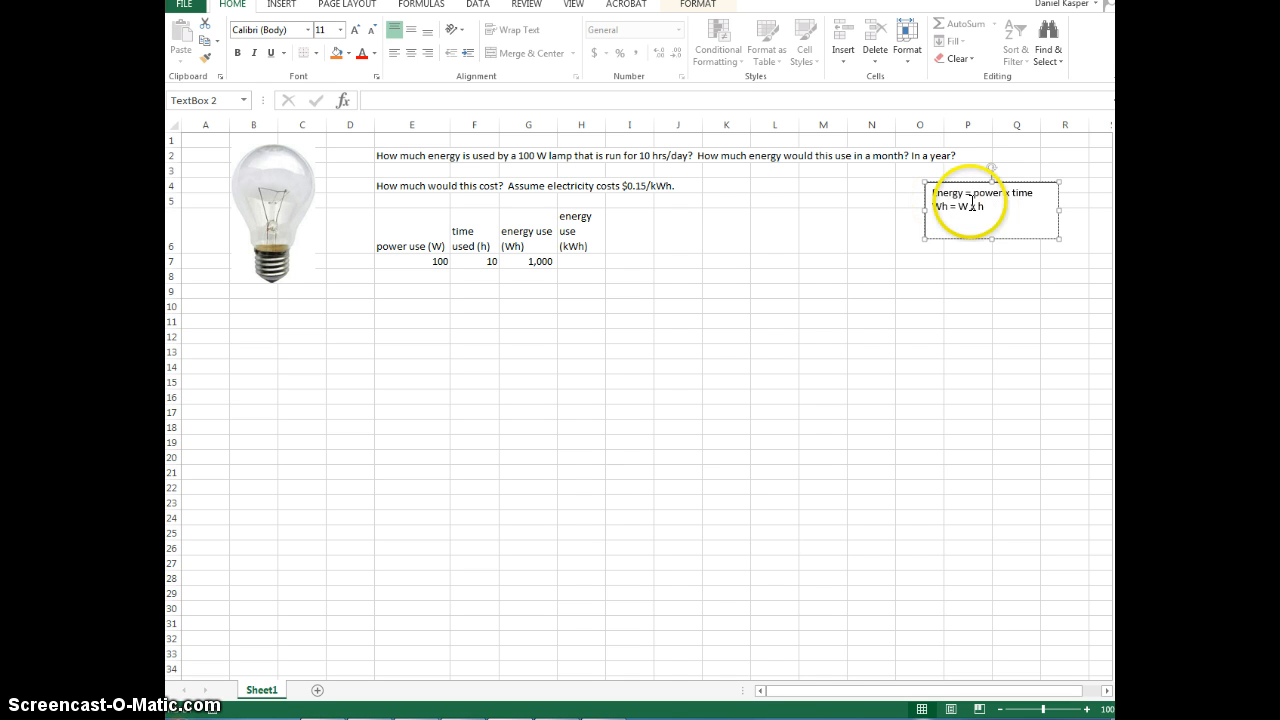
click(999, 205)
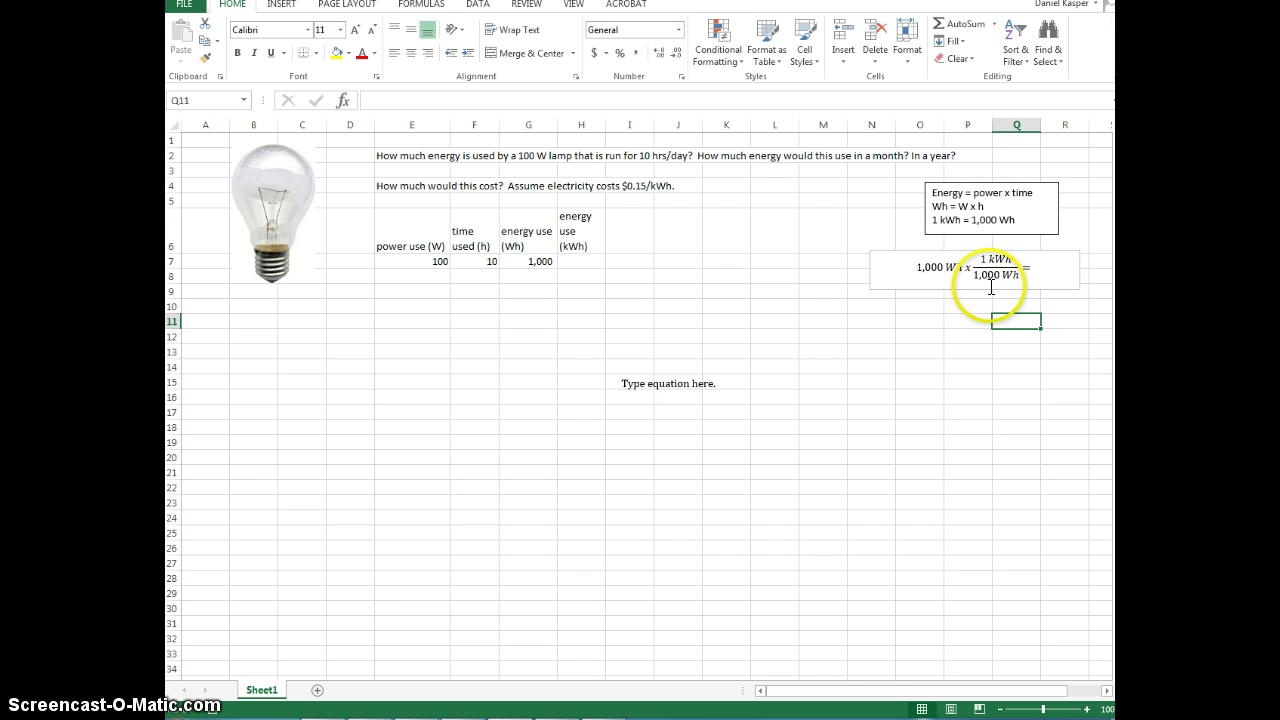
Rewrite the equation's first term as the fraction 1,000 Wh over 1
click(995, 275)
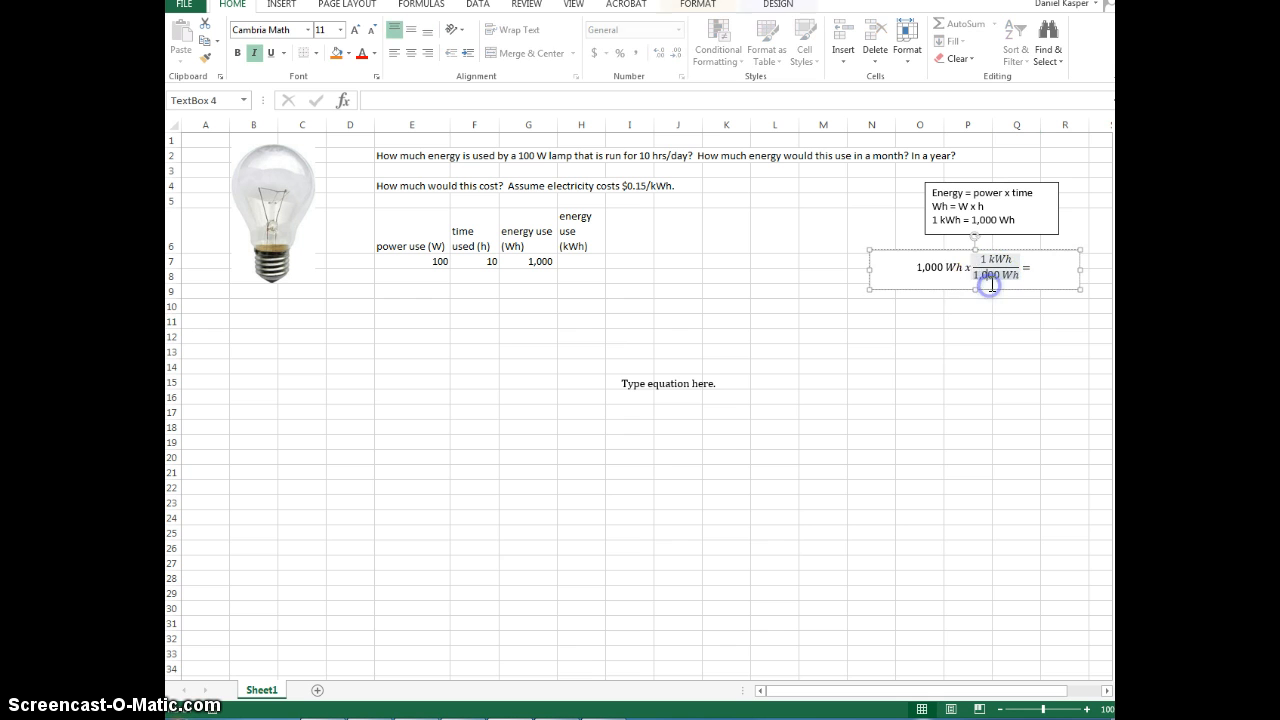
drag(928, 267, 958, 266)
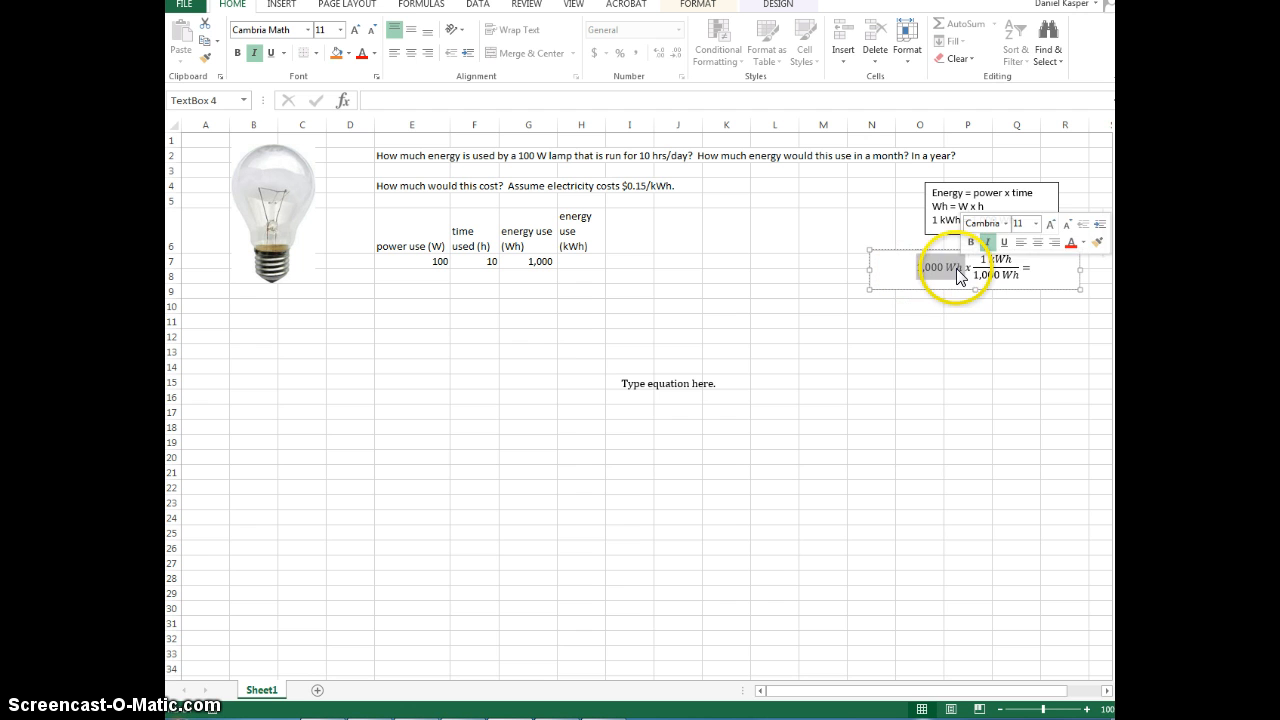
drag(958, 270, 972, 266)
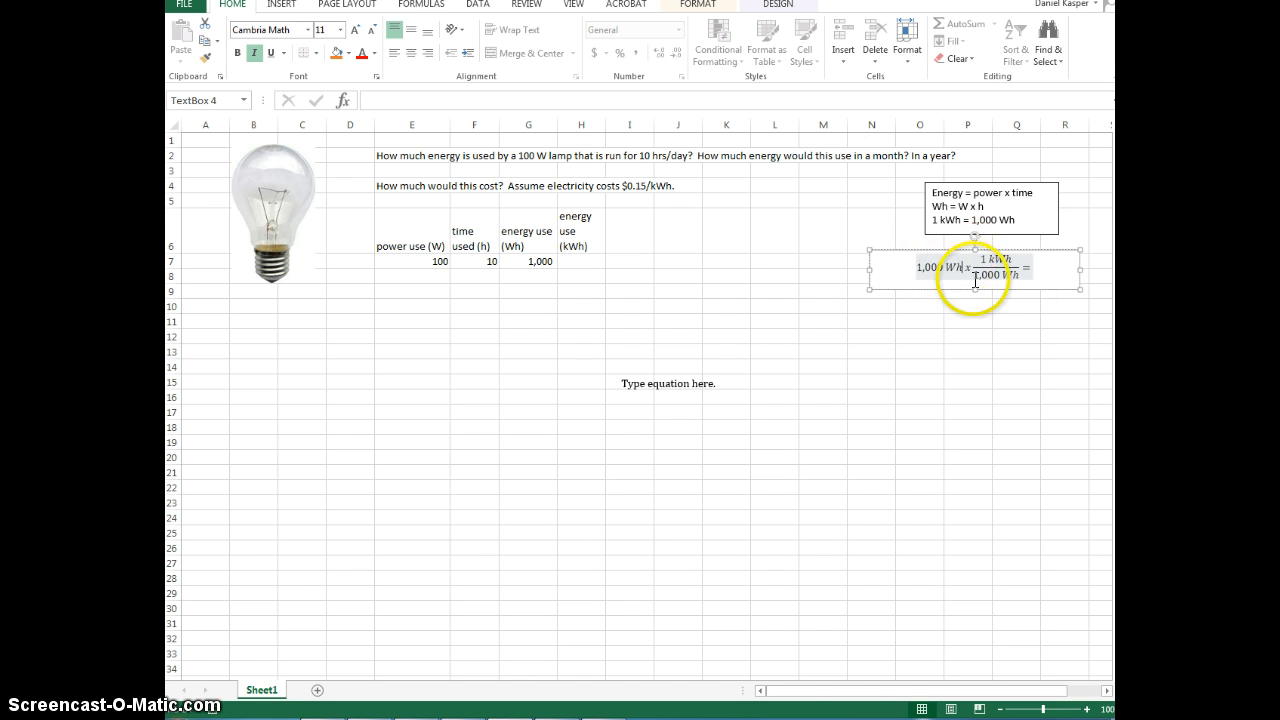
click(1019, 292)
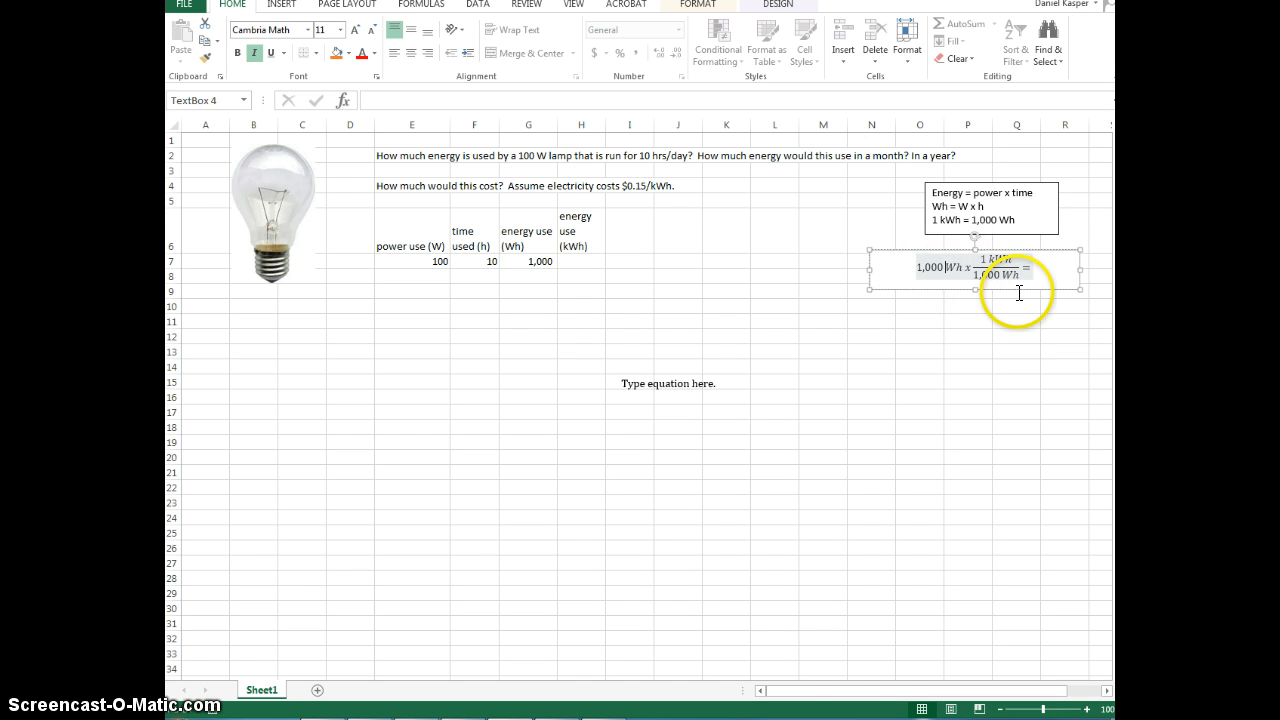
key(BackSpace)
text(/1)
Adjust the Wh text in the first fraction and the 1 kWh/1,000 Wh term
double_click(947, 260)
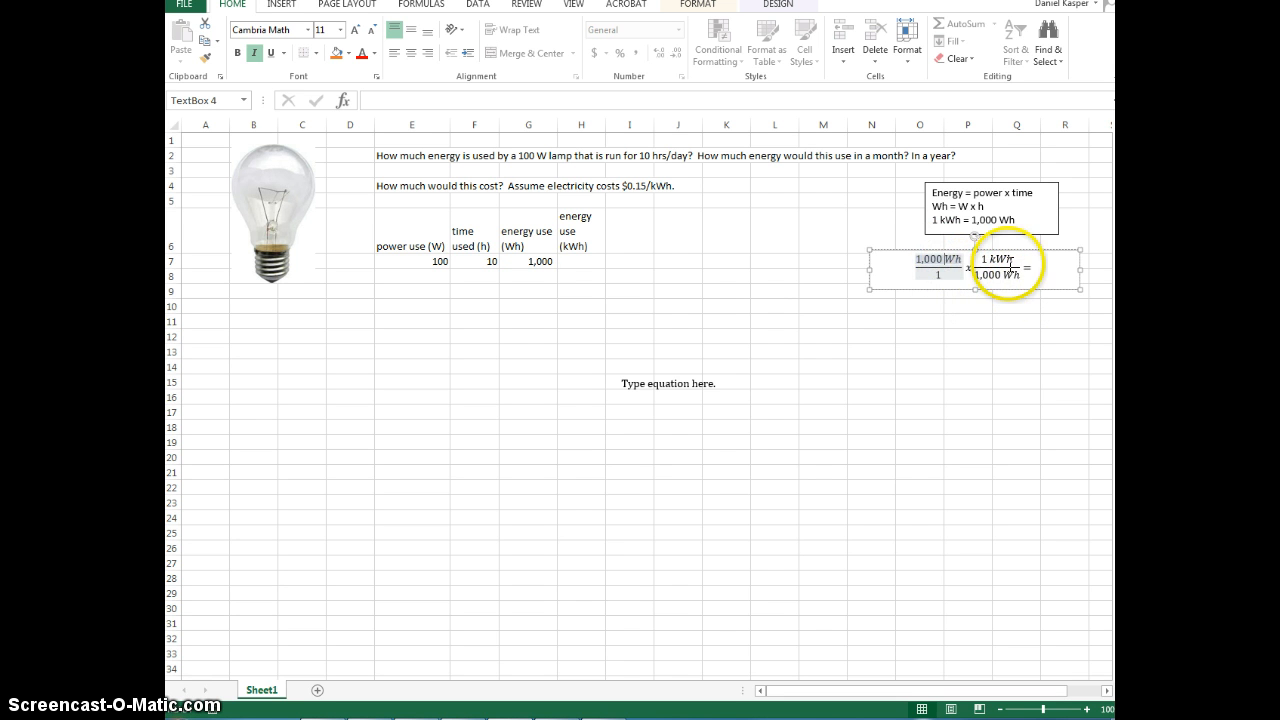
click(985, 260)
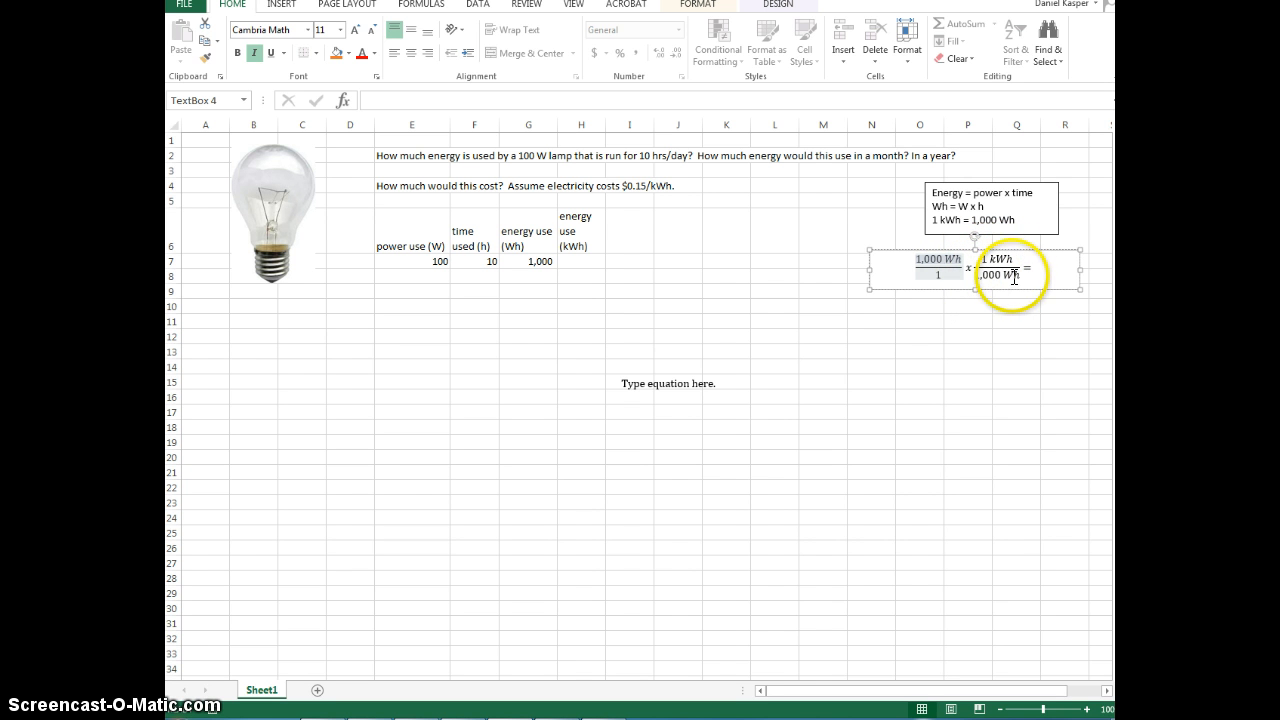
double_click(955, 258)
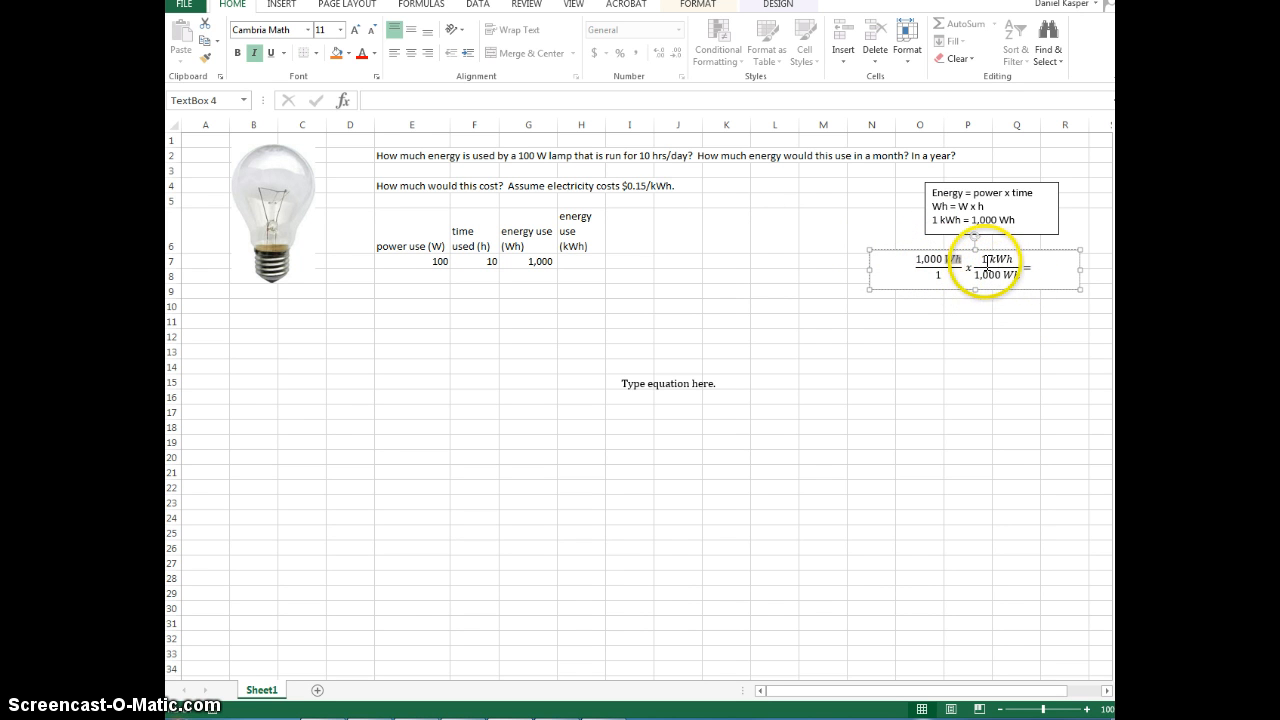
Enter =G7/1000 in H7, showing 1 kWh, and check the formula
click(581, 261)
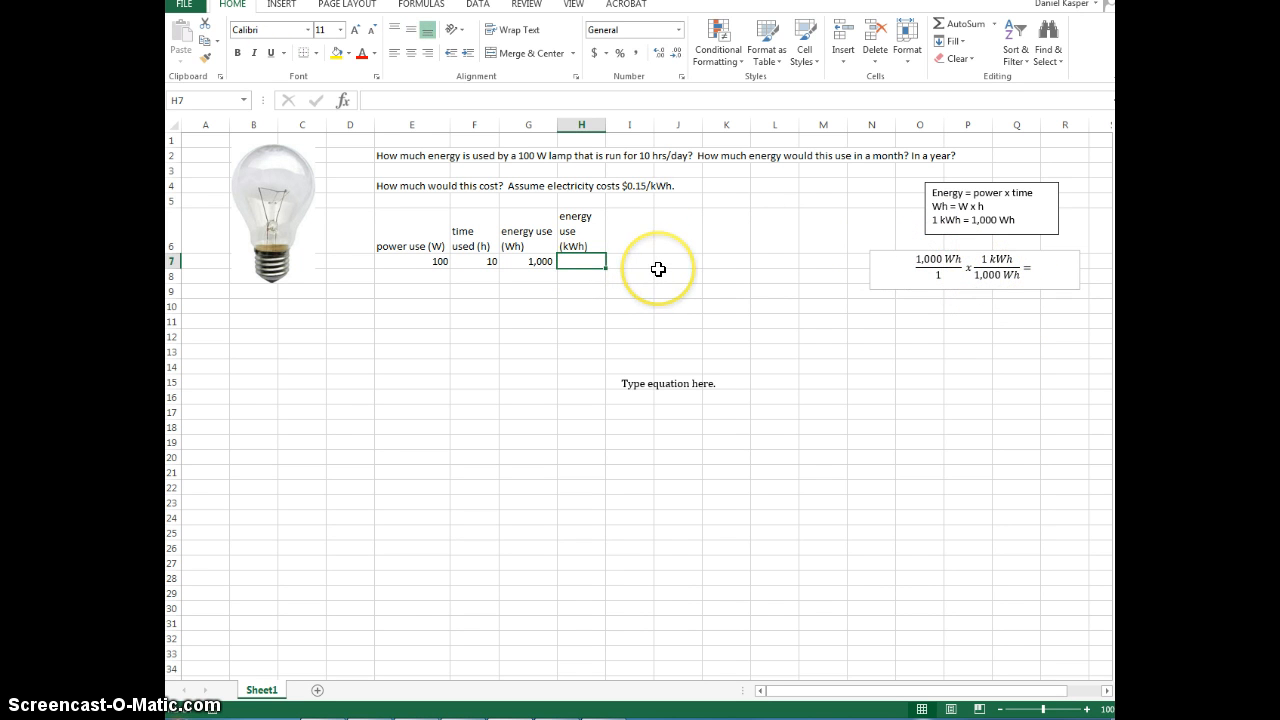
text(=)
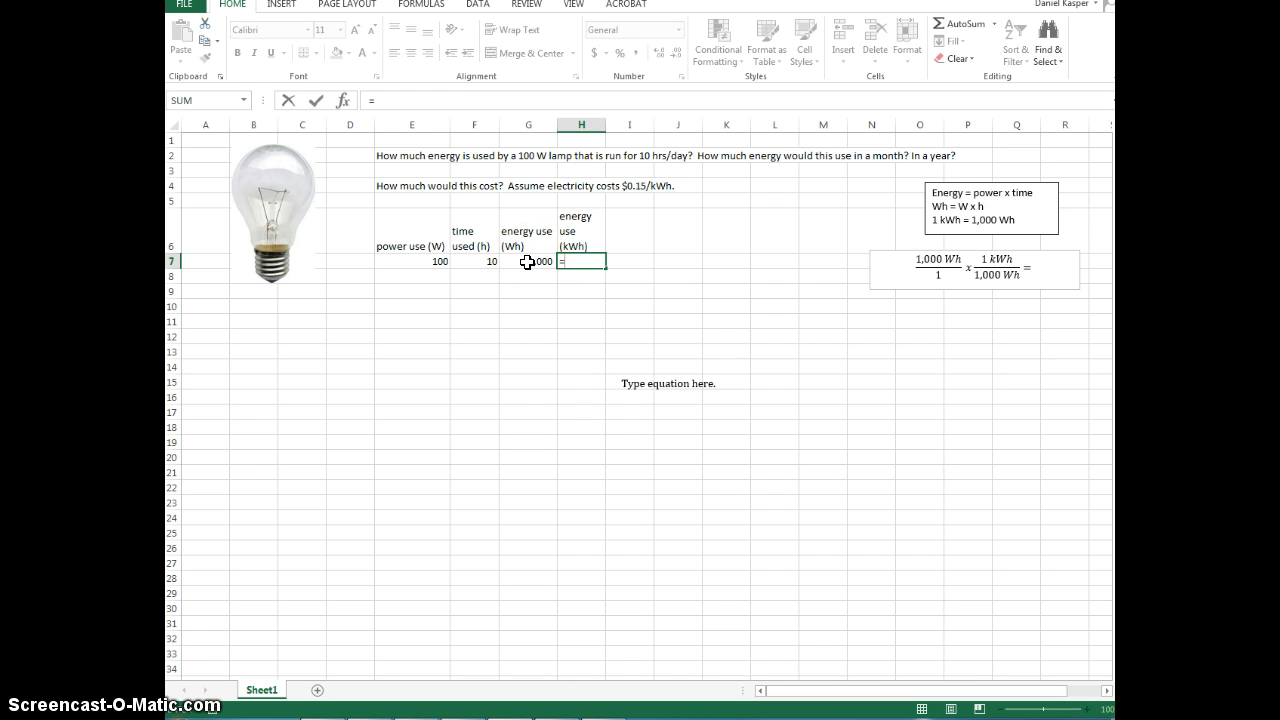
click(527, 262)
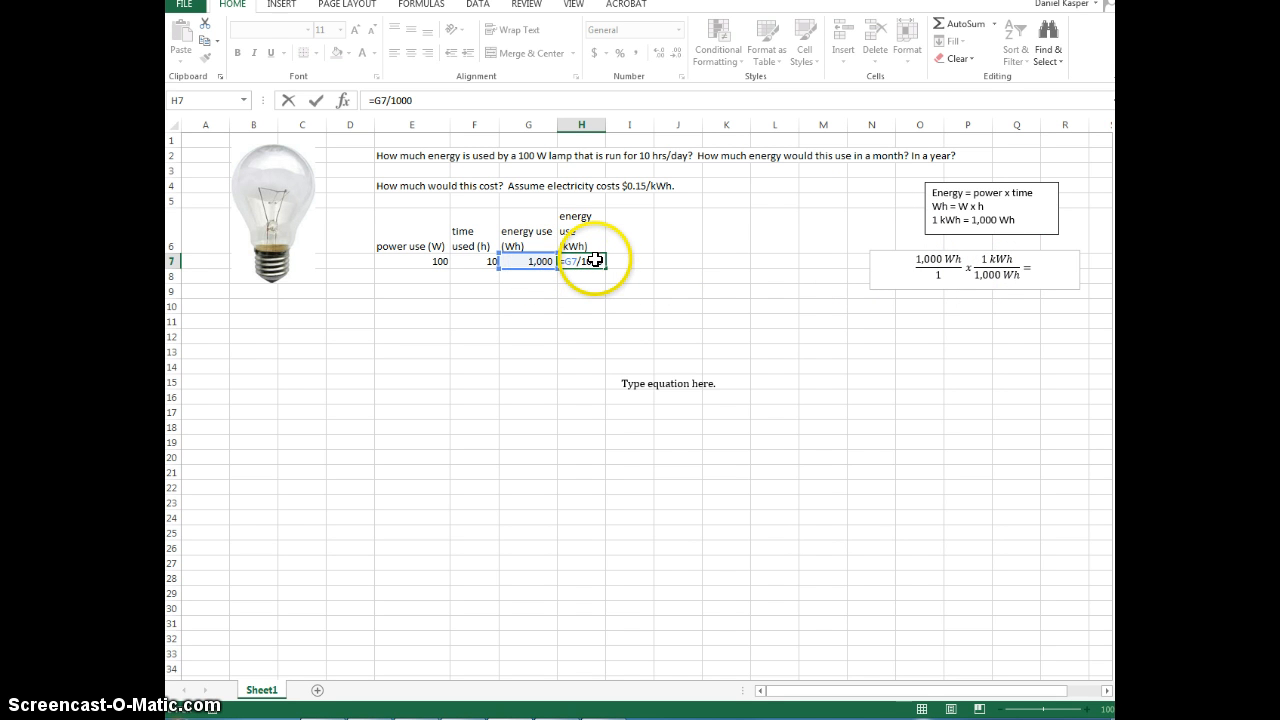
key(Return)
click(597, 320)
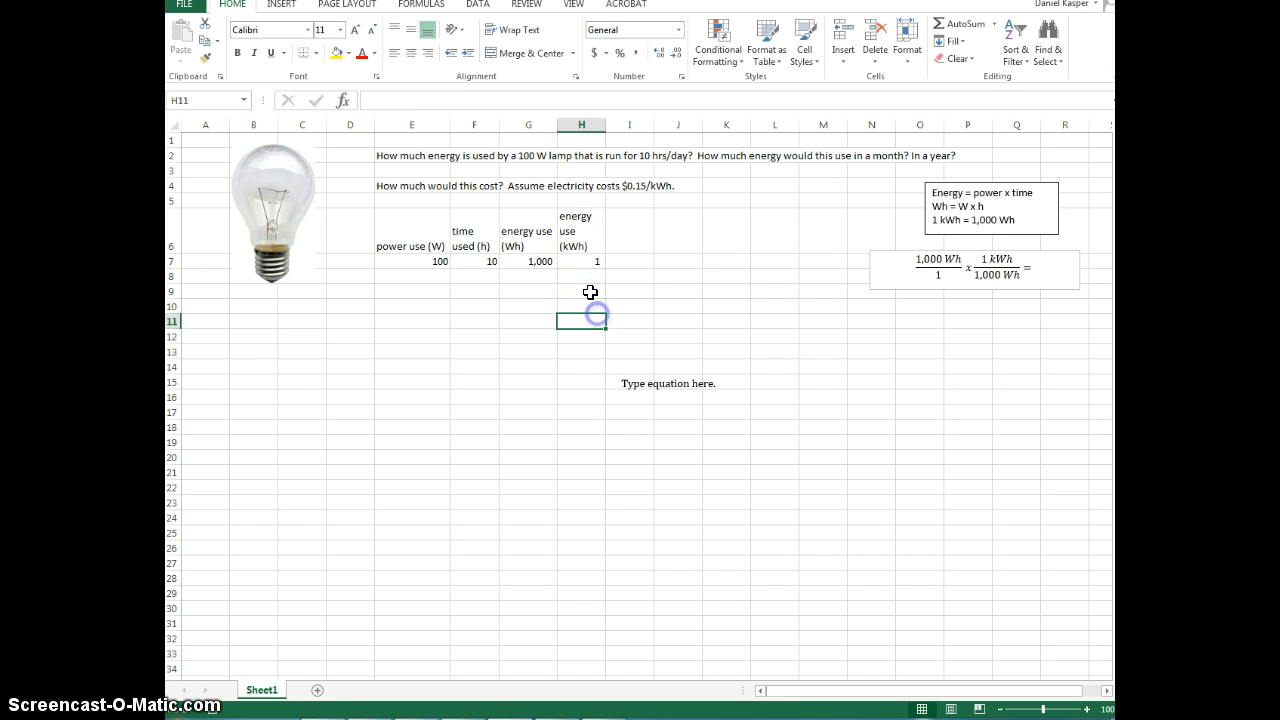
click(586, 260)
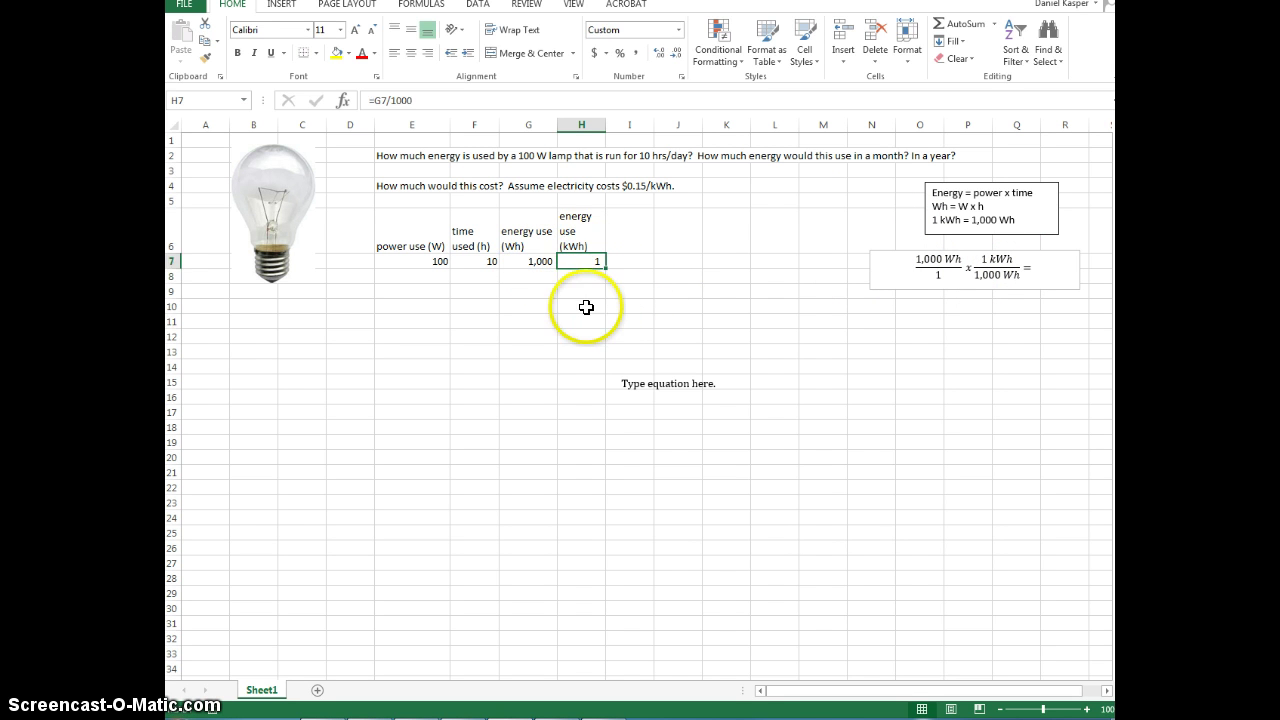
Change the H6 heading to 'energy use (kWh/day)' and widen column H to fit it
double_click(581, 246)
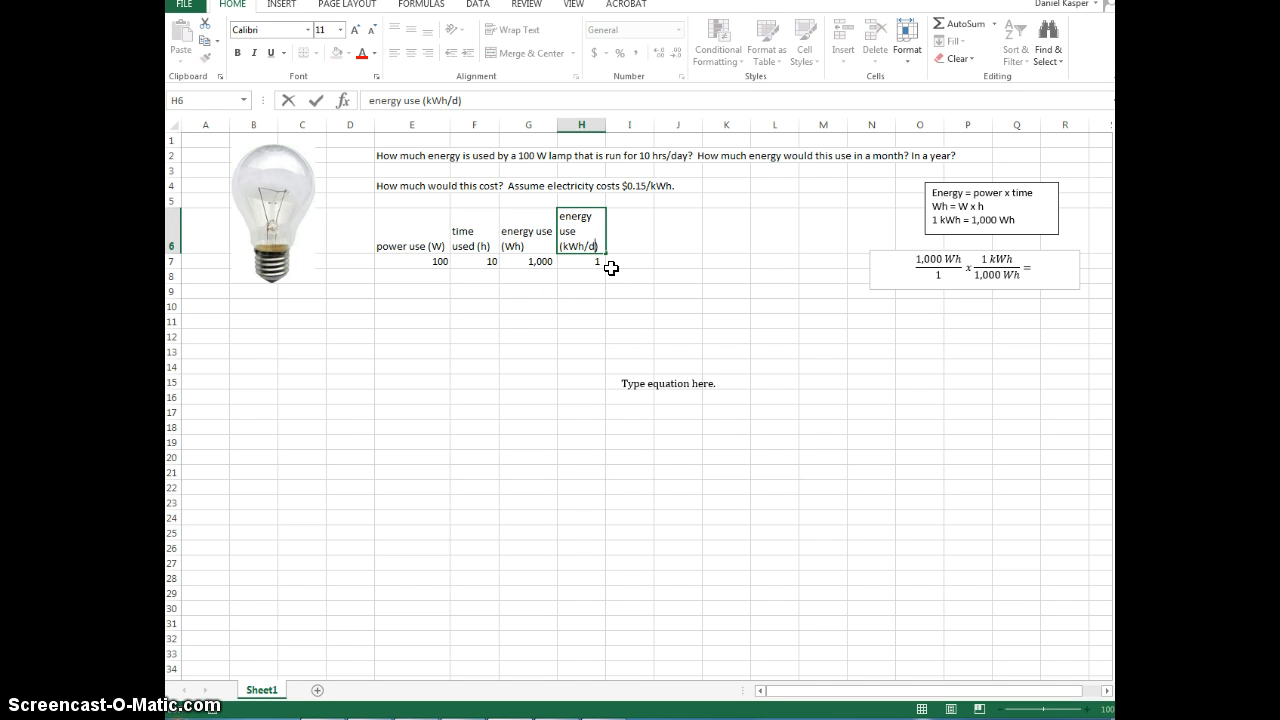
text(ay)
key(Return)
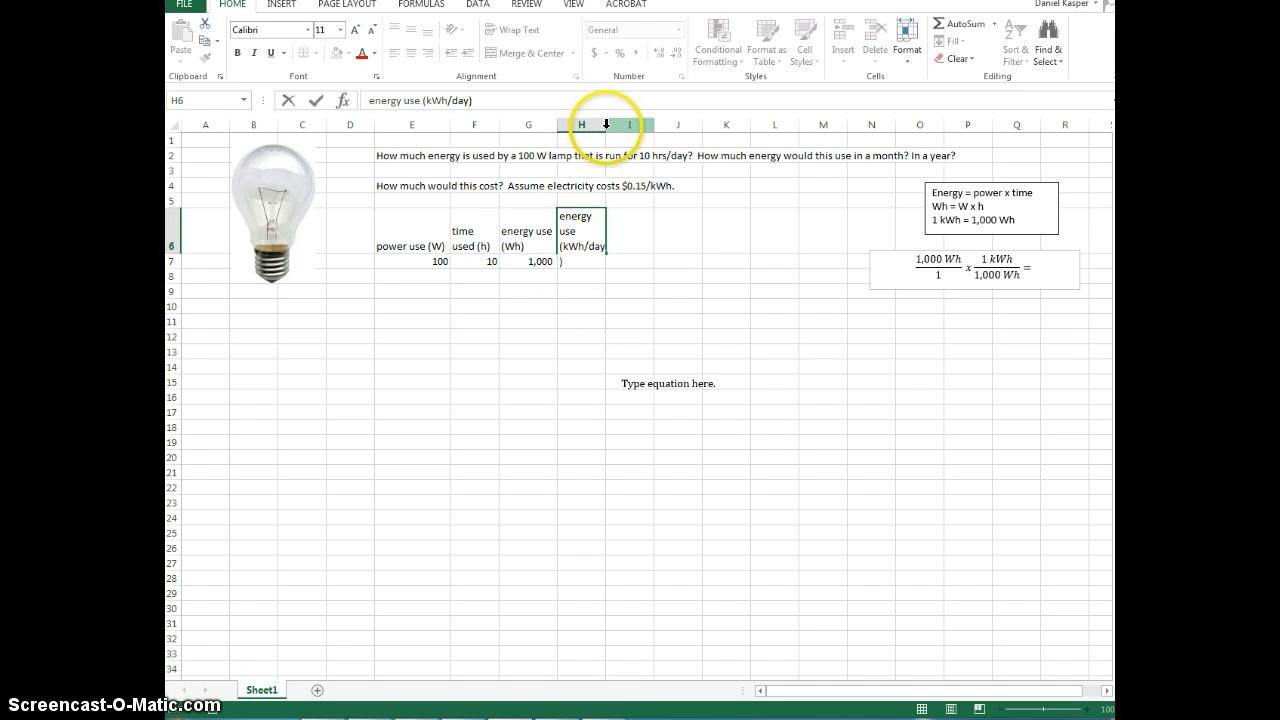
click(629, 124)
drag(605, 127, 613, 127)
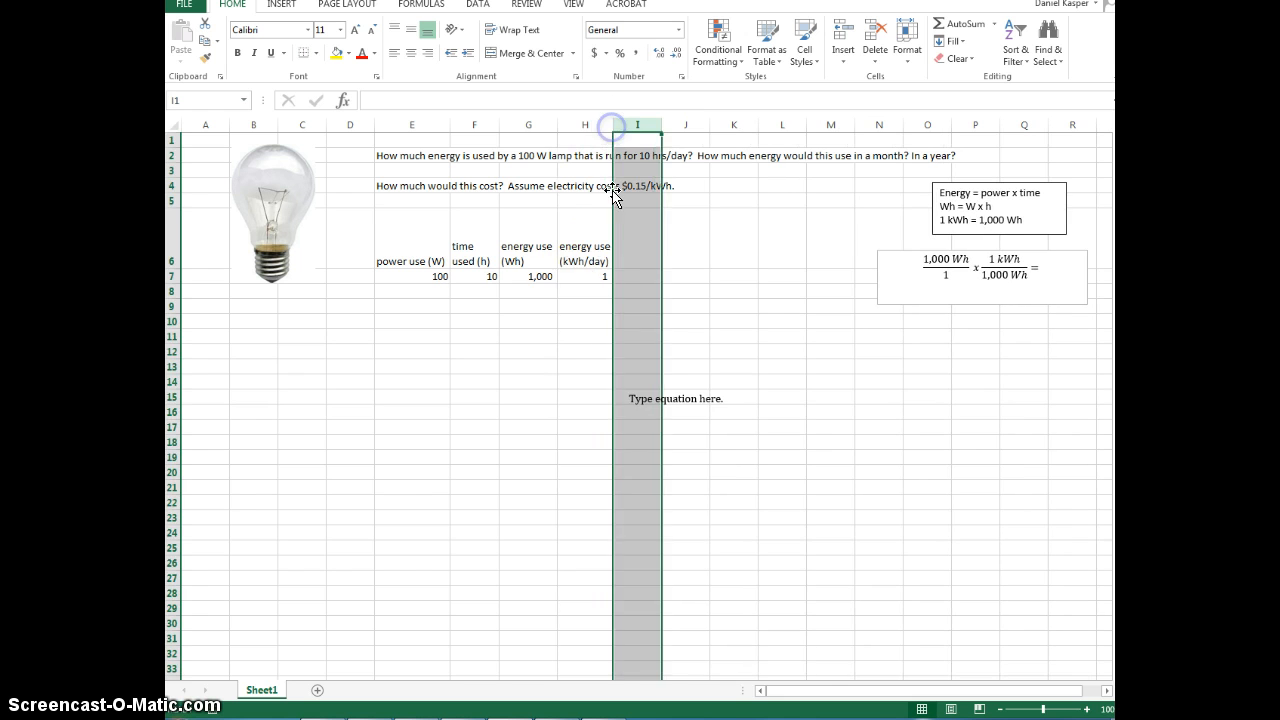
click(563, 300)
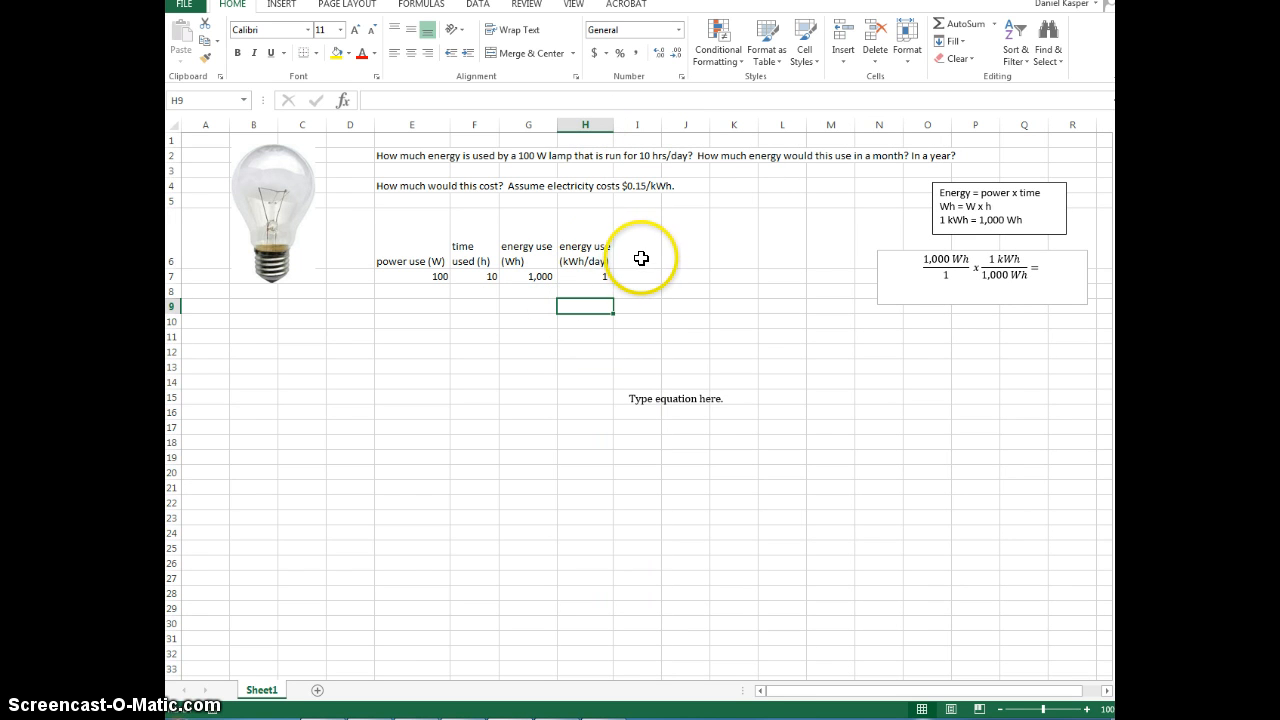